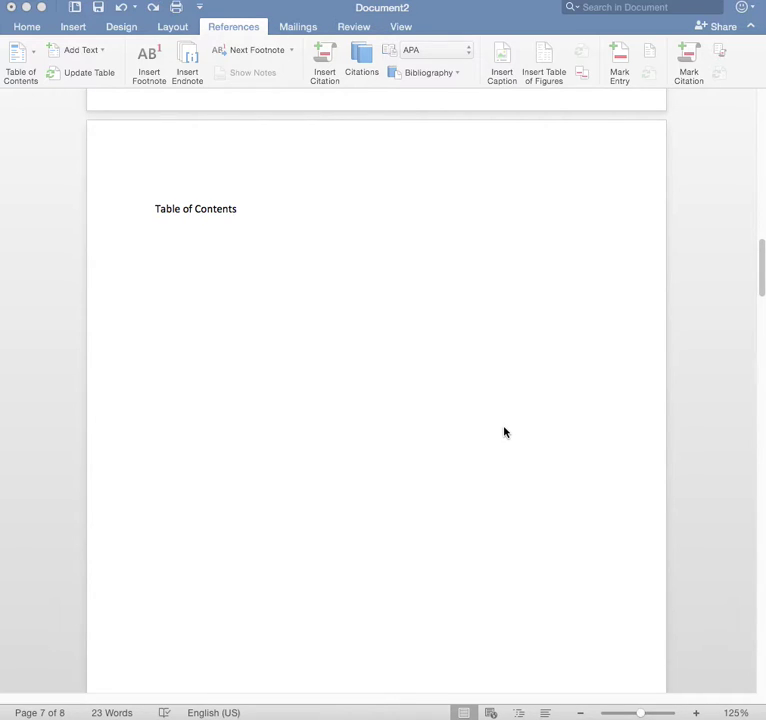
Scroll down past the Table of Contents page until the List of Figures page shows.
left_click(275, 295)
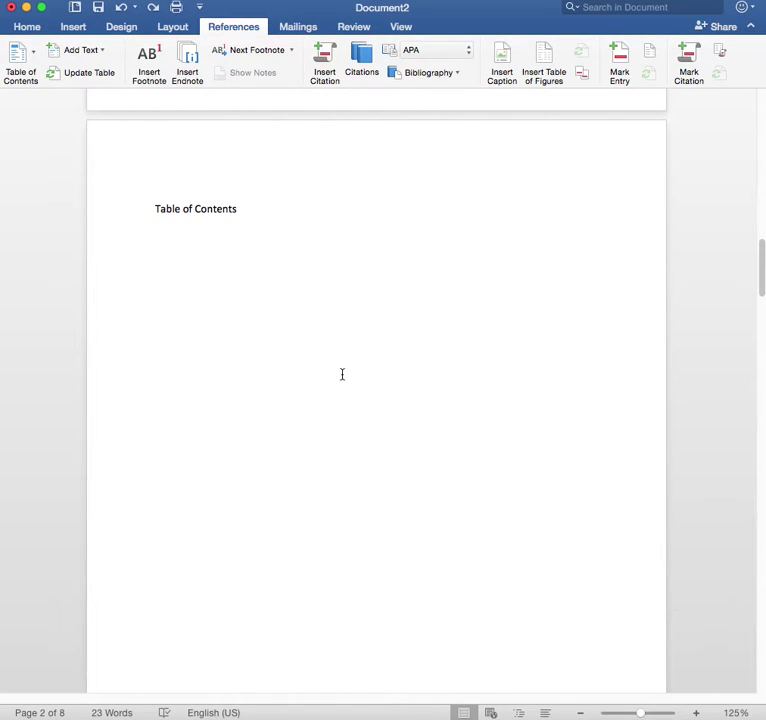
scroll(342, 373, "down", 10)
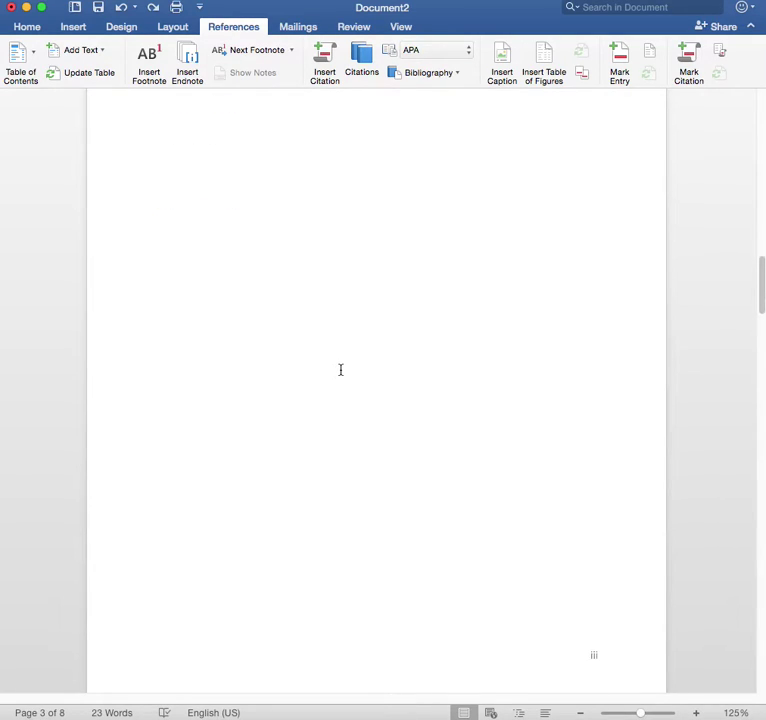
scroll(340, 370, "down", 8)
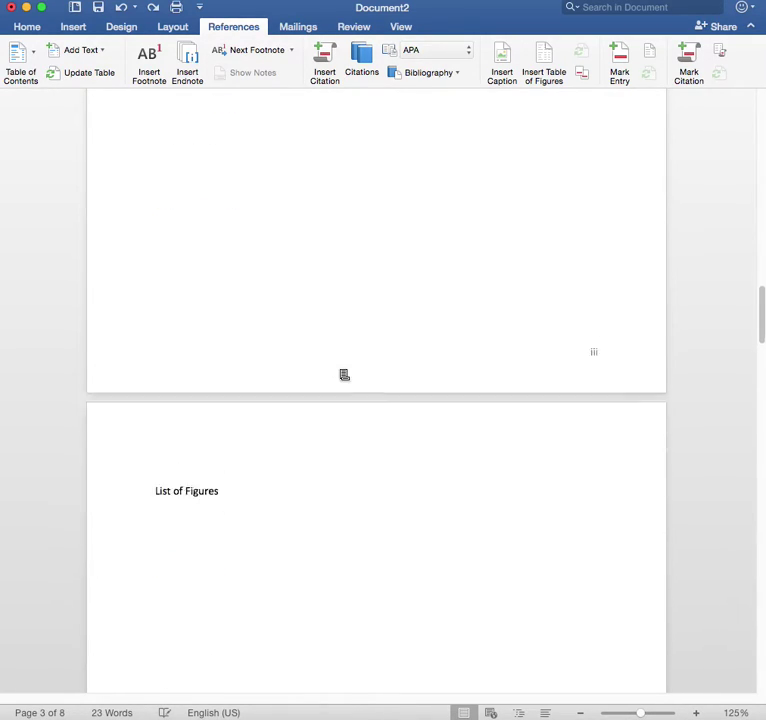
scroll(344, 375, "down", 3)
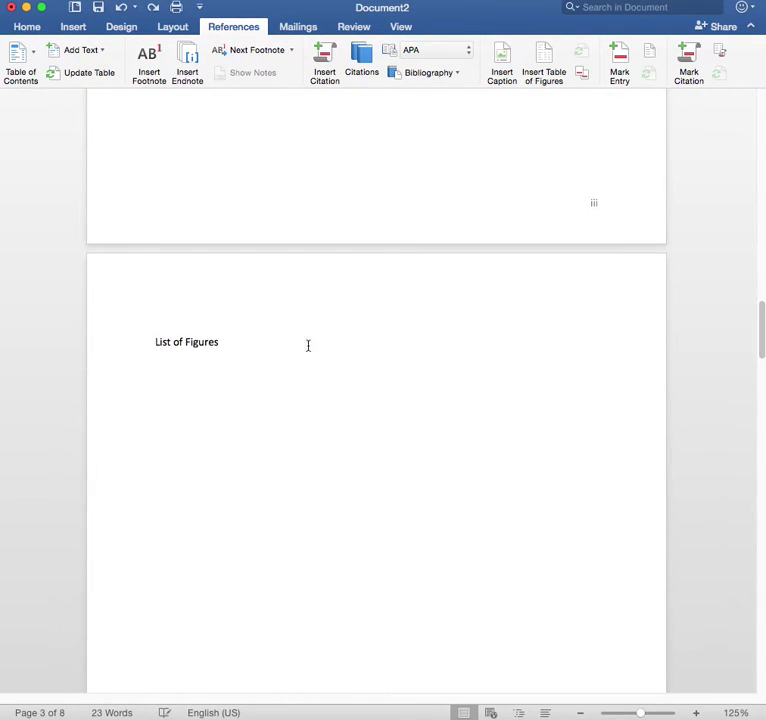
Apply the Heading 1 style from the Home tab Styles gallery to the 'List of Figures' title.
left_click(27, 28)
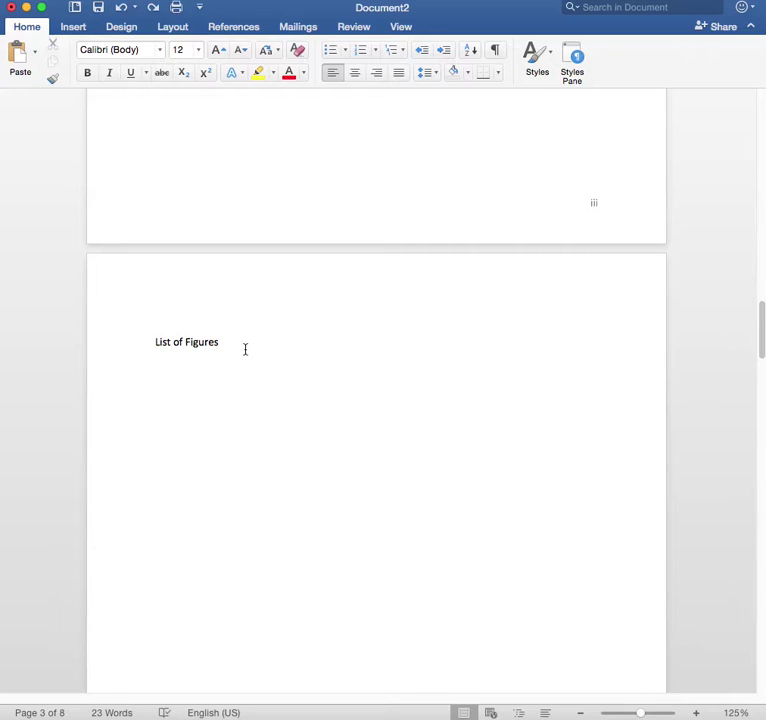
left_click_drag(228, 343, 160, 342)
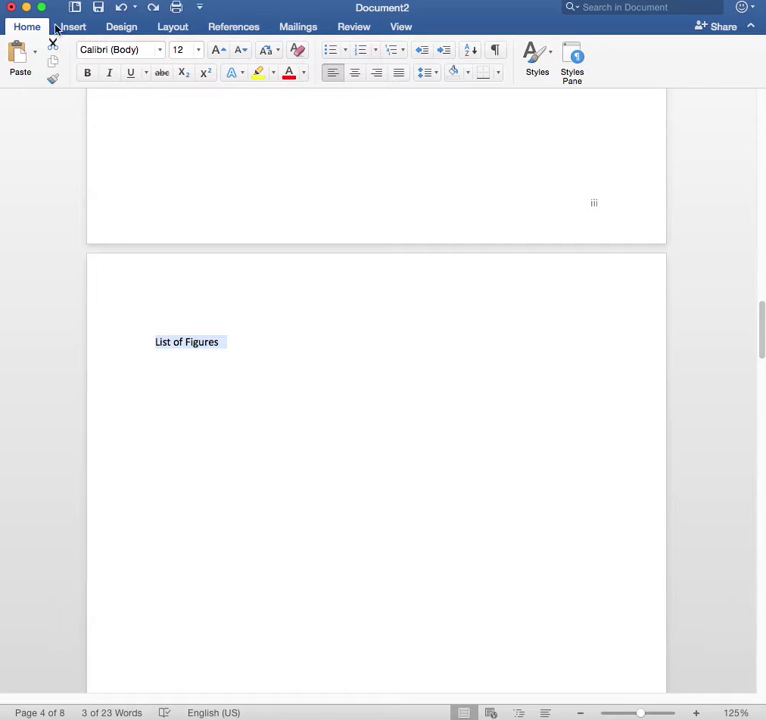
left_click(552, 66)
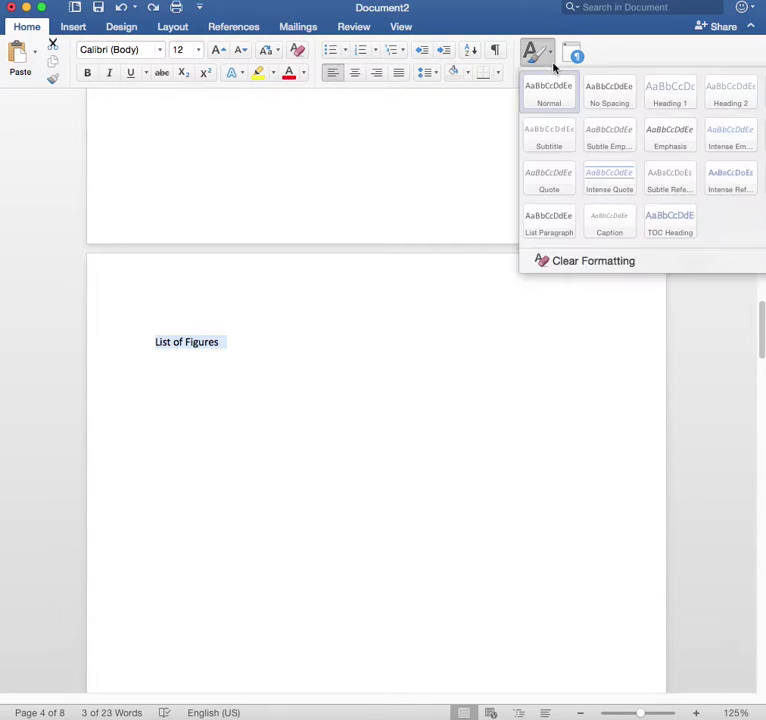
left_click(665, 104)
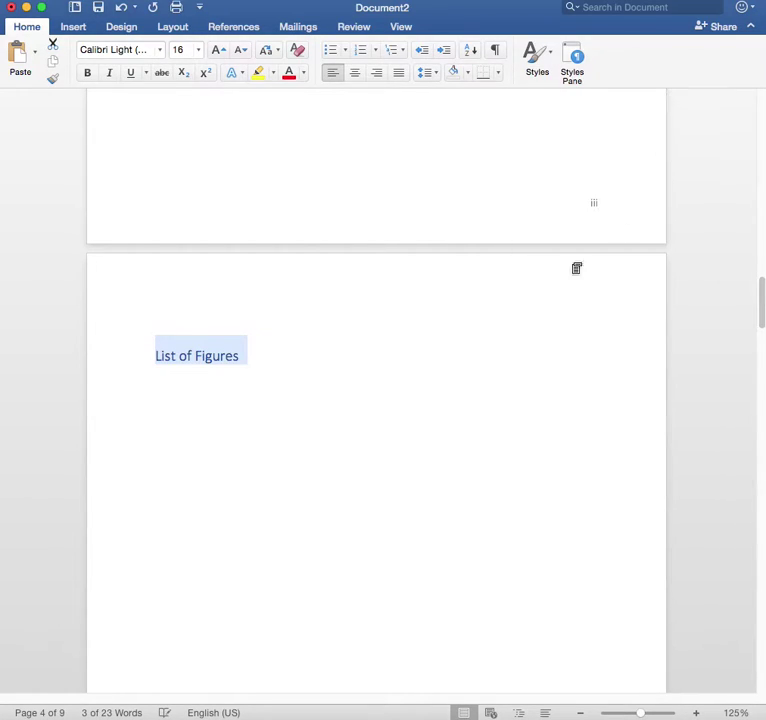
left_click(368, 358)
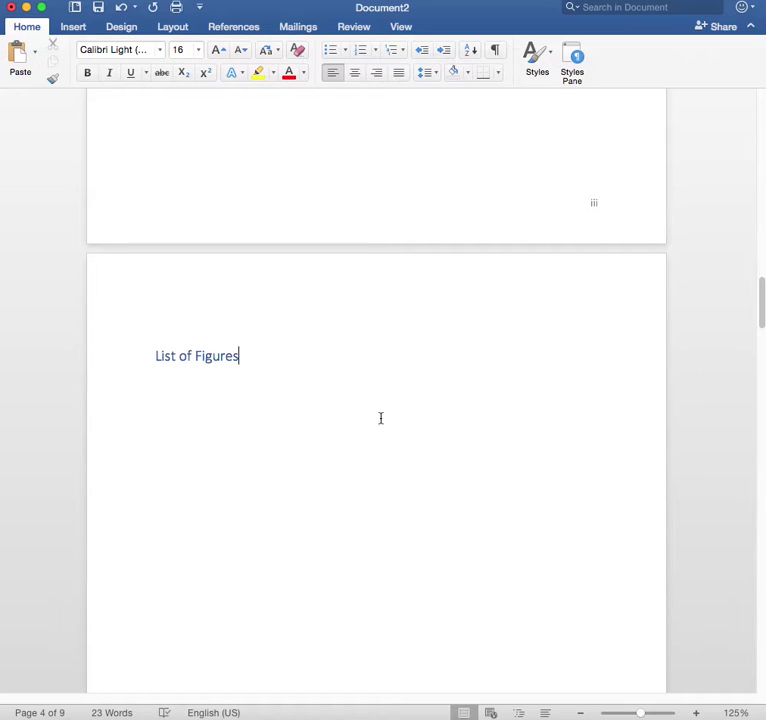
Scroll down to Executive Summary and place the cursor in it.
scroll(381, 429, "down", 10)
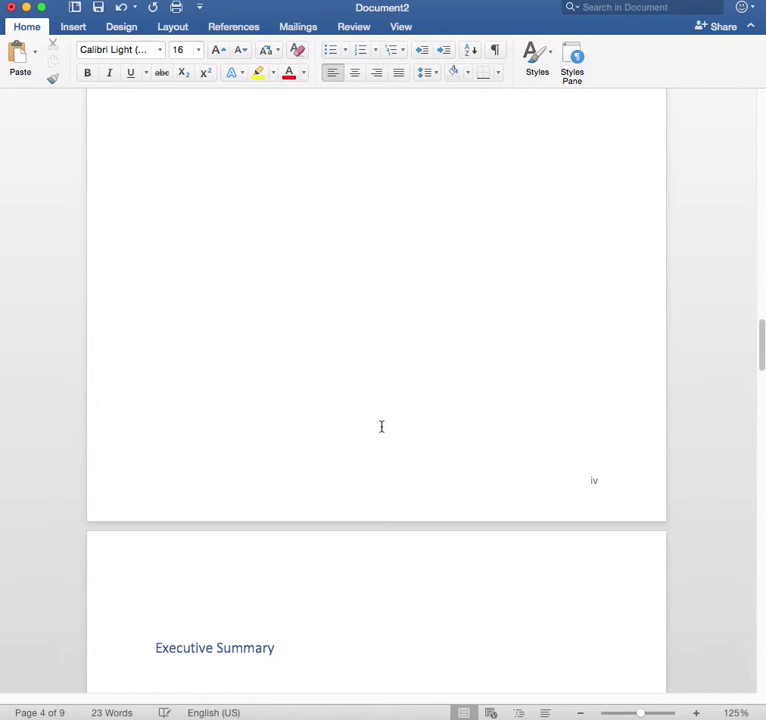
scroll(381, 427, "up", 2)
scroll(381, 426, "down", 3)
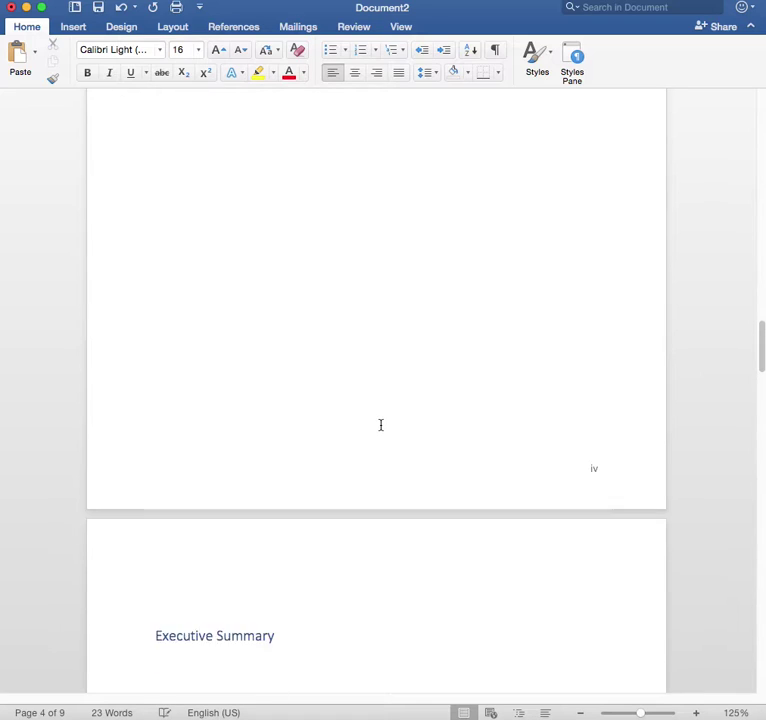
scroll(385, 430, "up", 15)
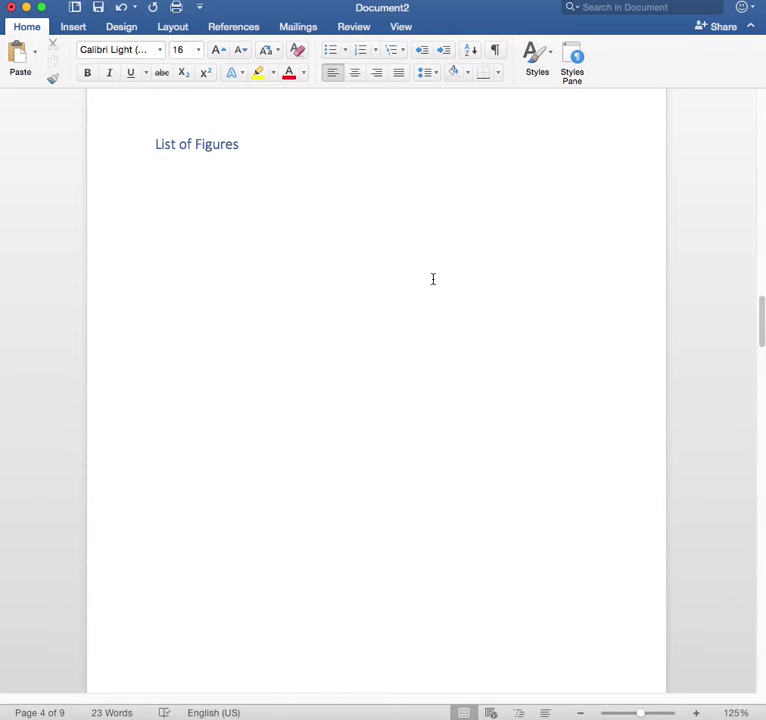
scroll(434, 281, "down", 10)
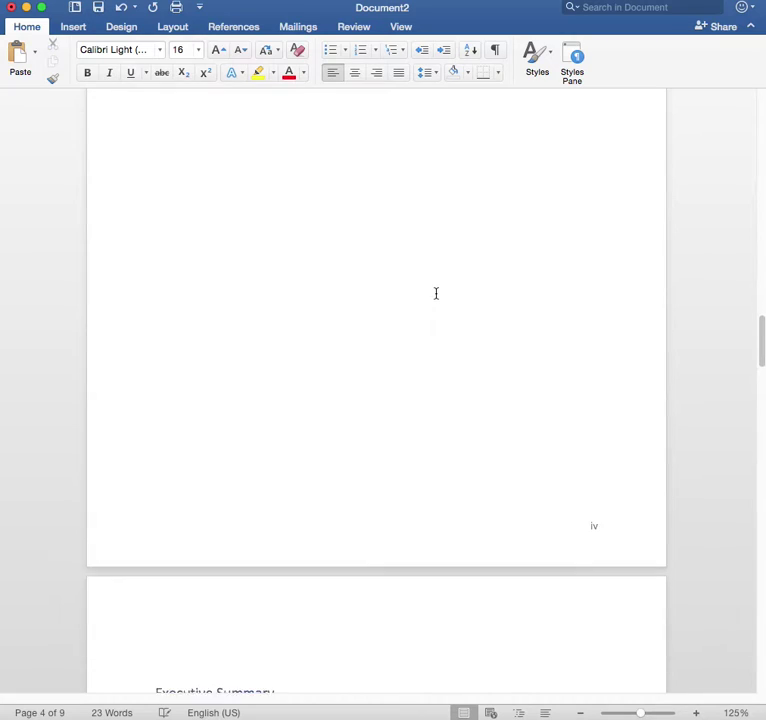
scroll(436, 293, "down", 3)
scroll(436, 296, "down", 4)
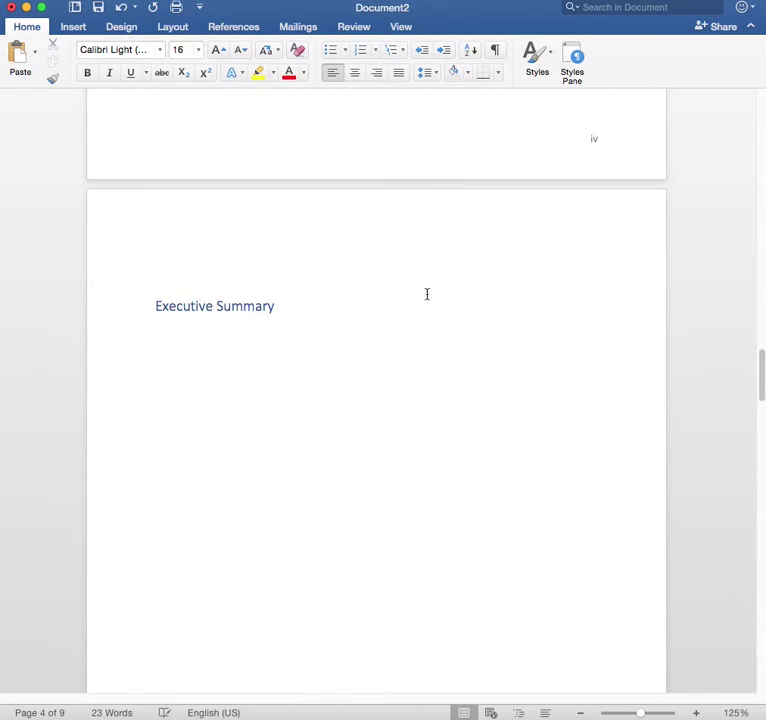
left_click(190, 305)
Scroll past the Introduction image to page 8 and place the cursor after 'Research'.
scroll(310, 373, "down", 20)
scroll(310, 373, "down", 19)
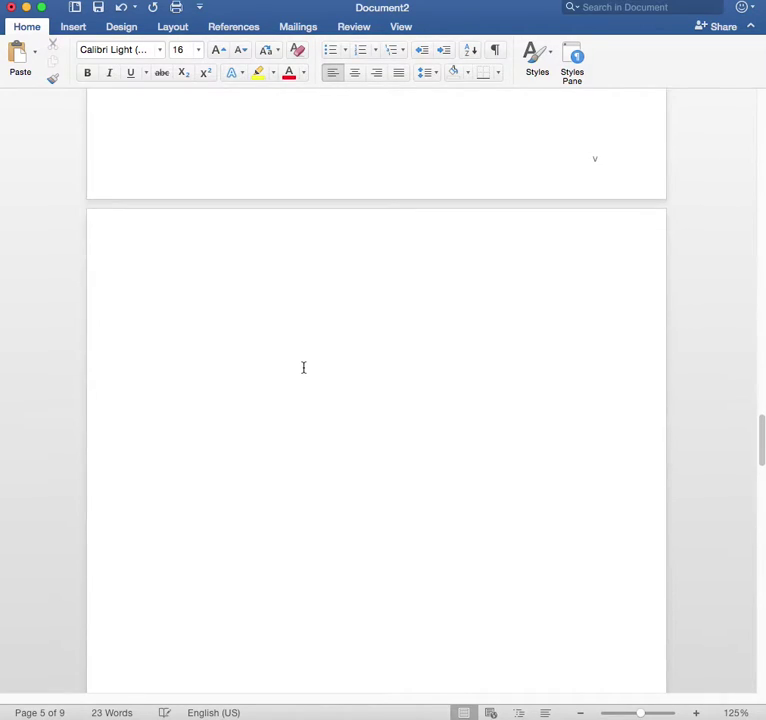
scroll(302, 368, "down", 3)
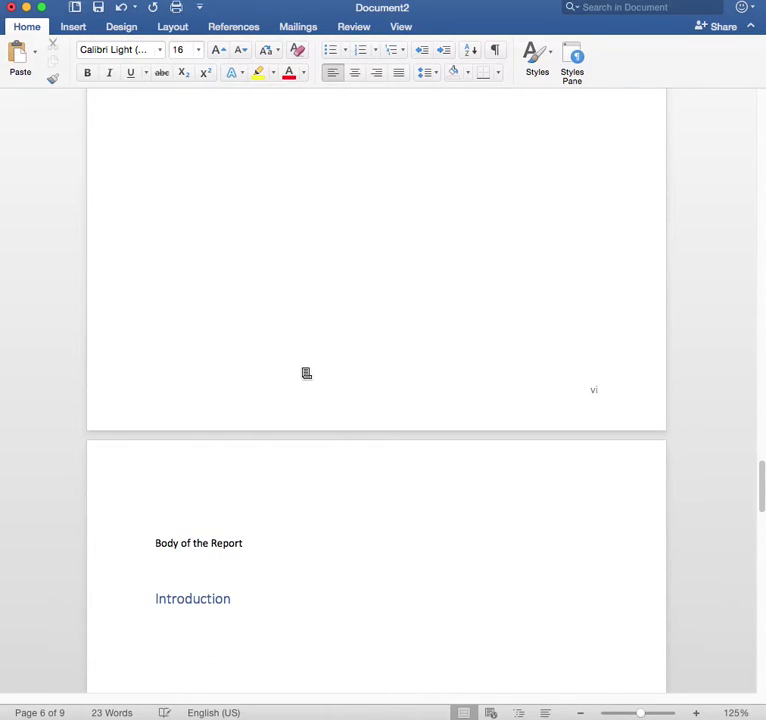
scroll(306, 373, "down", 4)
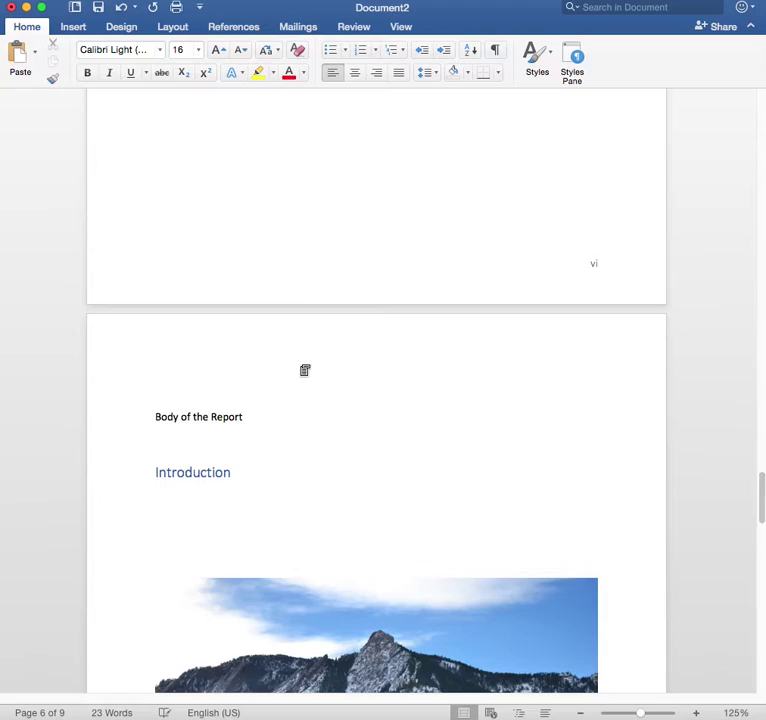
scroll(305, 370, "up", 6)
scroll(301, 366, "down", 10)
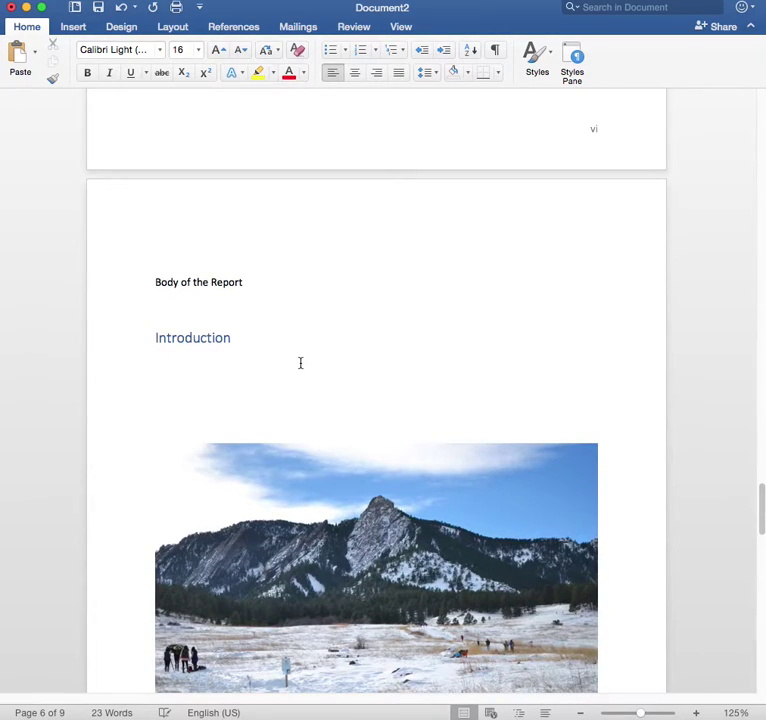
scroll(301, 364, "down", 3)
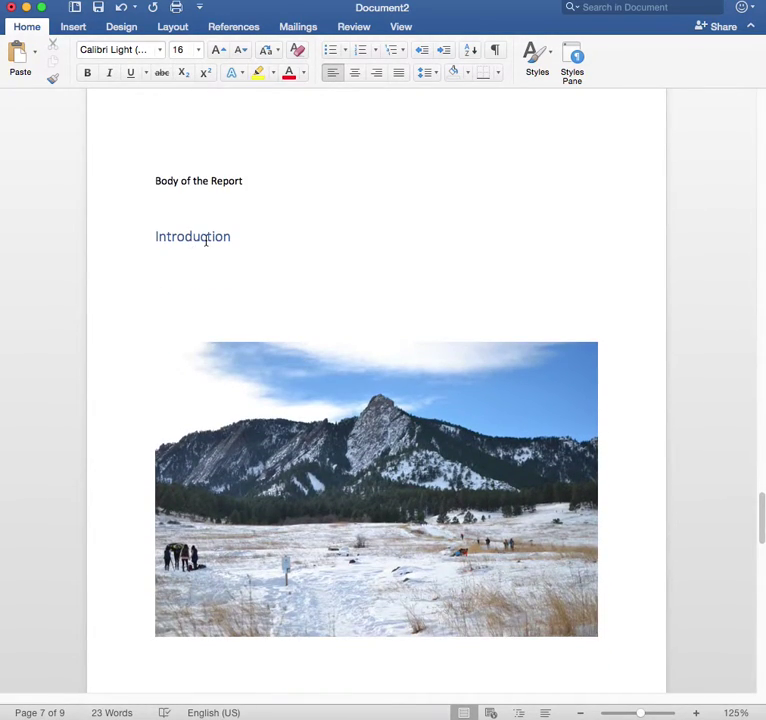
scroll(275, 320, "down", 20)
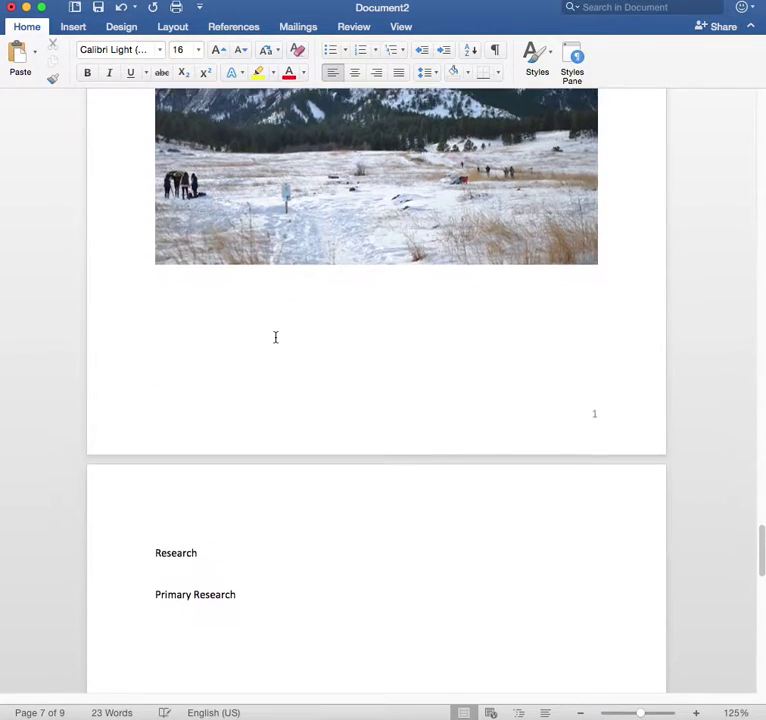
scroll(278, 341, "down", 1)
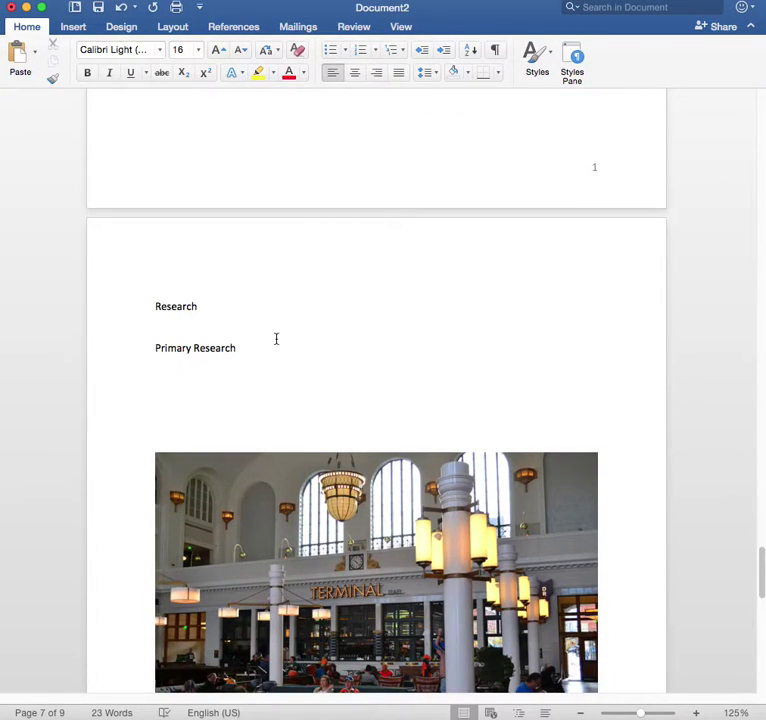
scroll(276, 339, "down", 3)
left_click(205, 216)
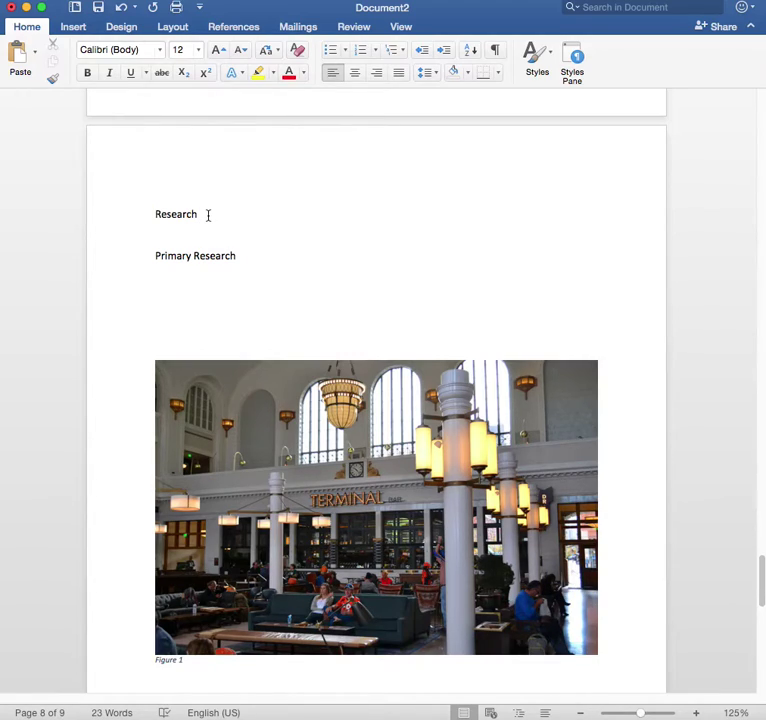
Apply the Heading 1 style to the 'Research' line.
left_click_drag(200, 214, 152, 214)
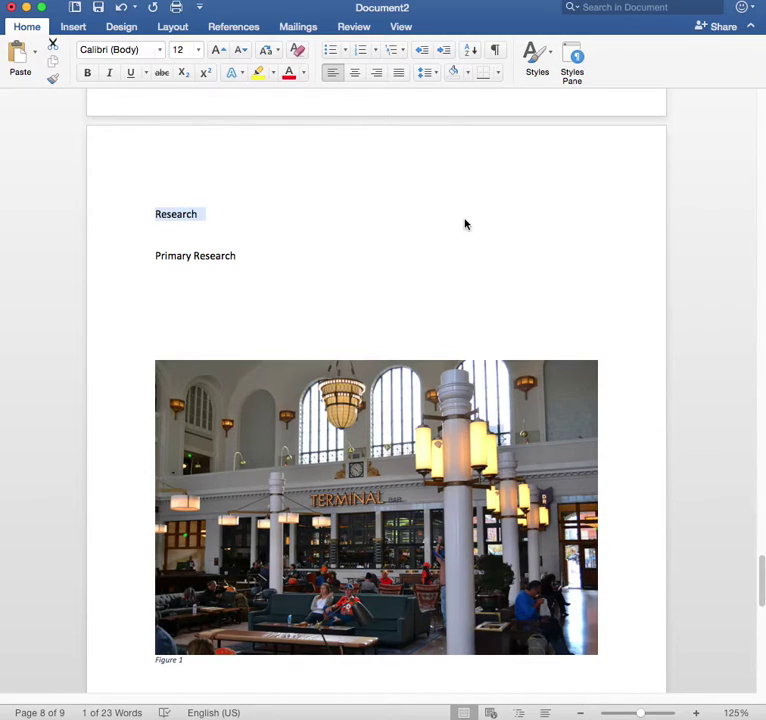
left_click(550, 69)
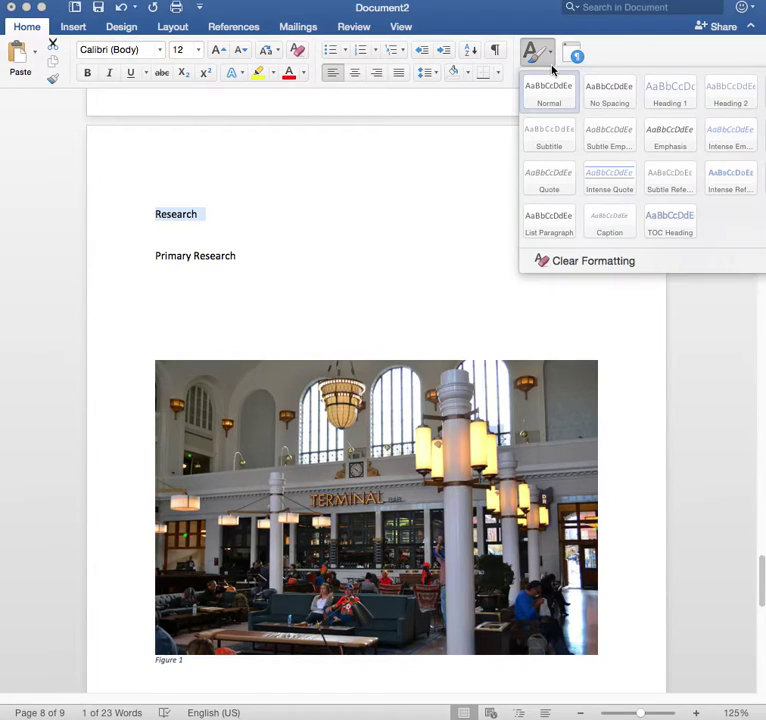
left_click(645, 95)
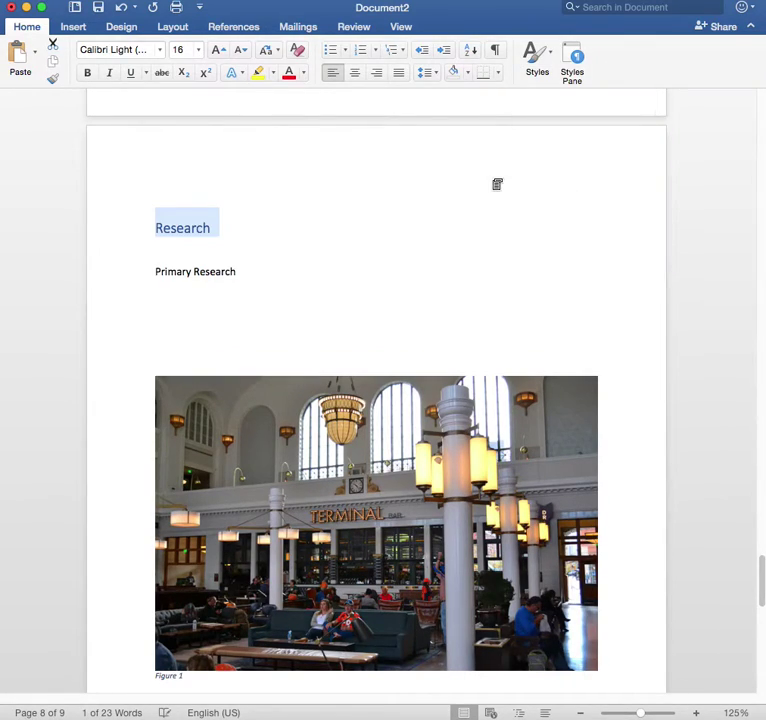
left_click(410, 211)
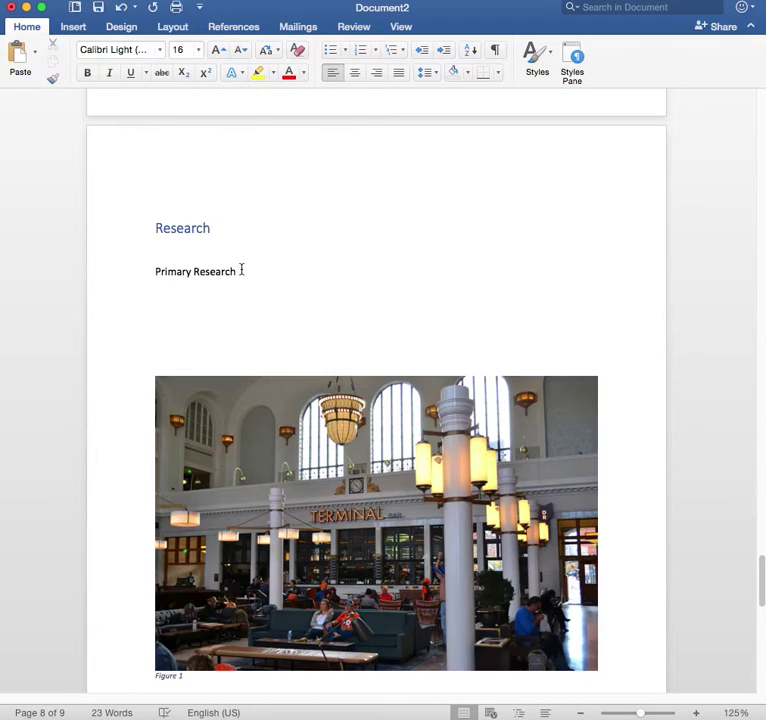
Apply the Heading 2 style to the 'Primary Research' line.
left_click_drag(240, 270, 144, 268)
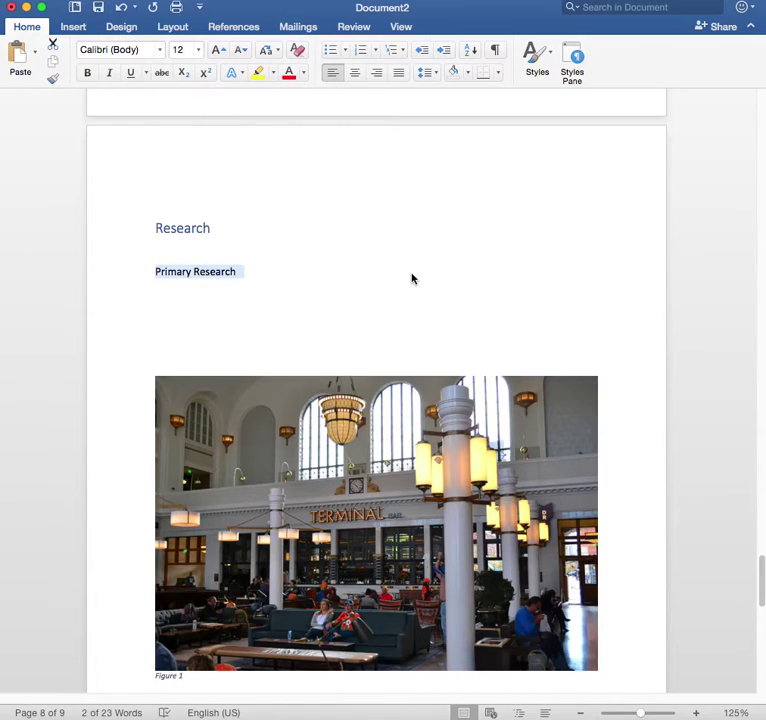
left_click(535, 66)
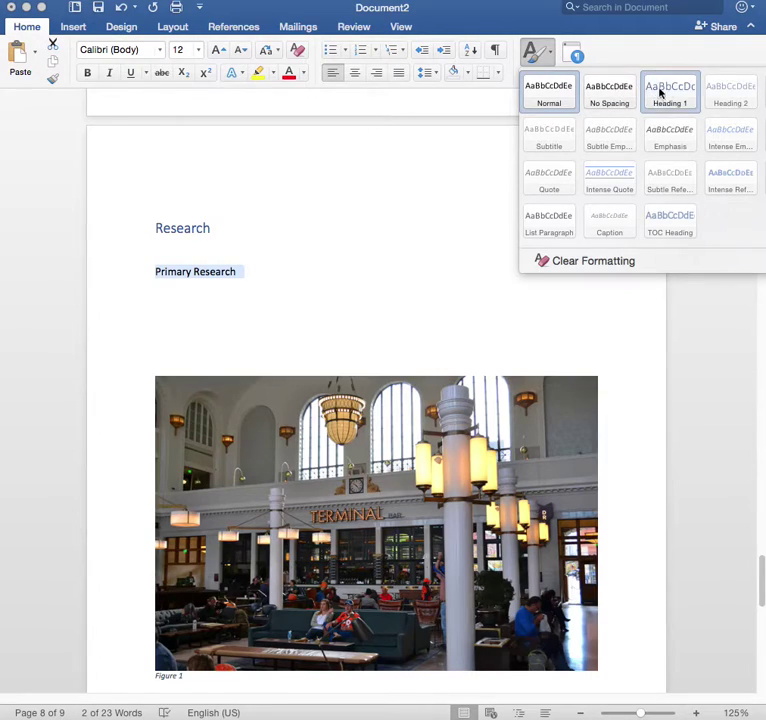
left_click(708, 107)
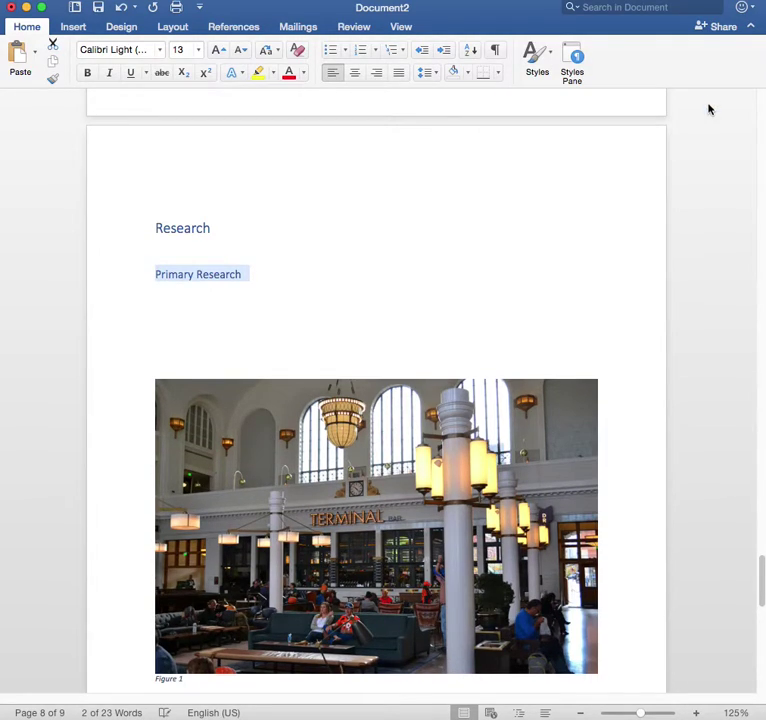
left_click(458, 229)
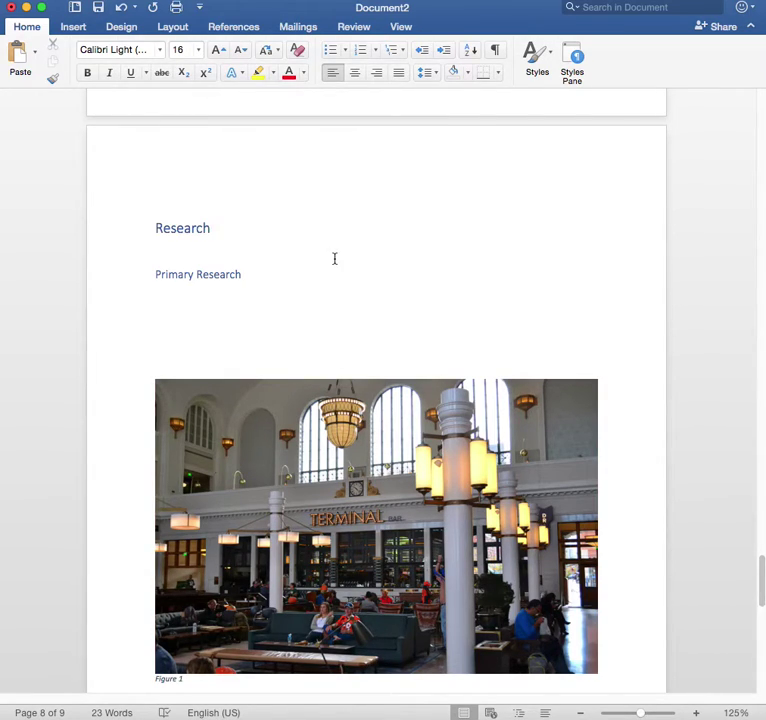
Return to the Table of Contents page, cursor on the empty line below its title, References tab showing.
scroll(334, 252, "down", 5)
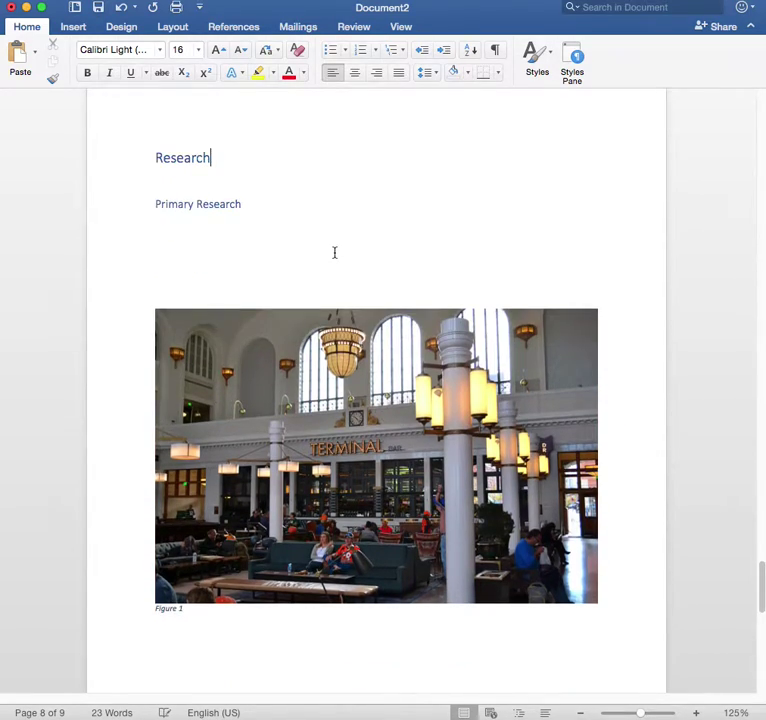
scroll(334, 252, "up", 2)
scroll(334, 252, "up", 5)
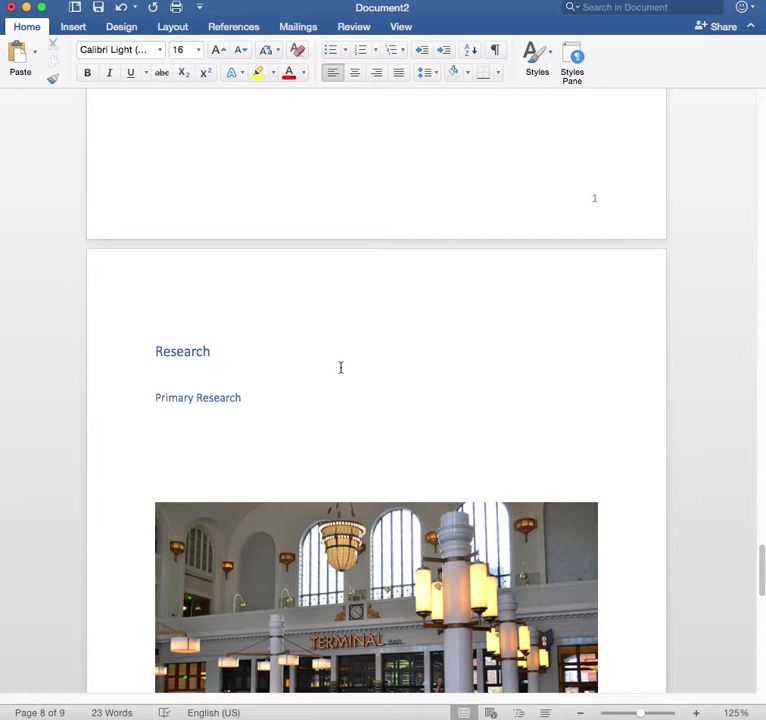
scroll(338, 370, "up", 20)
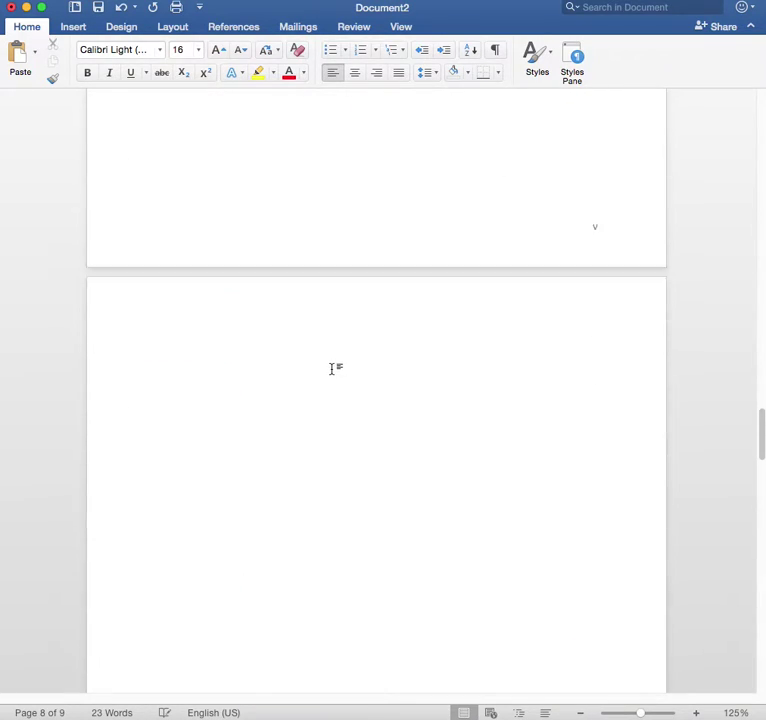
scroll(334, 370, "up", 20)
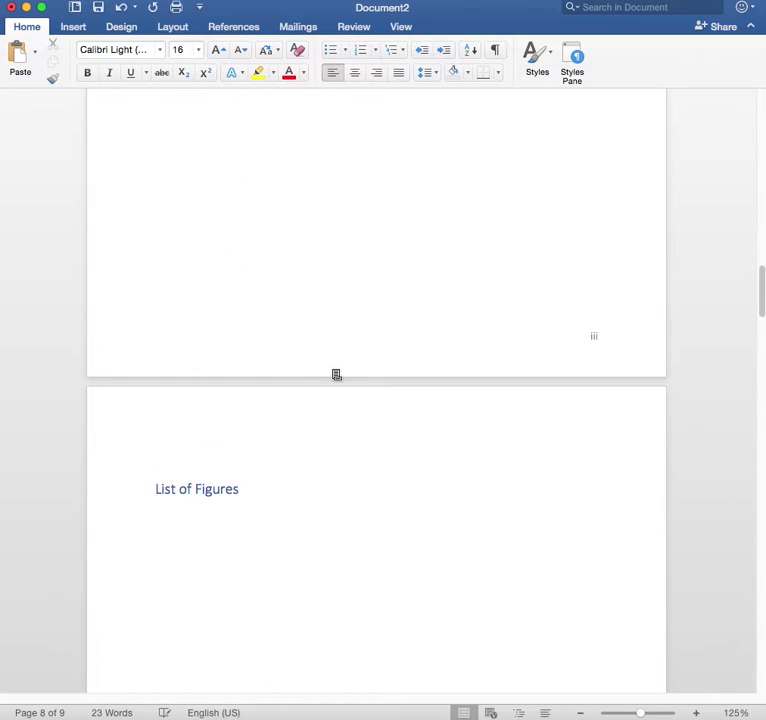
scroll(334, 370, "up", 15)
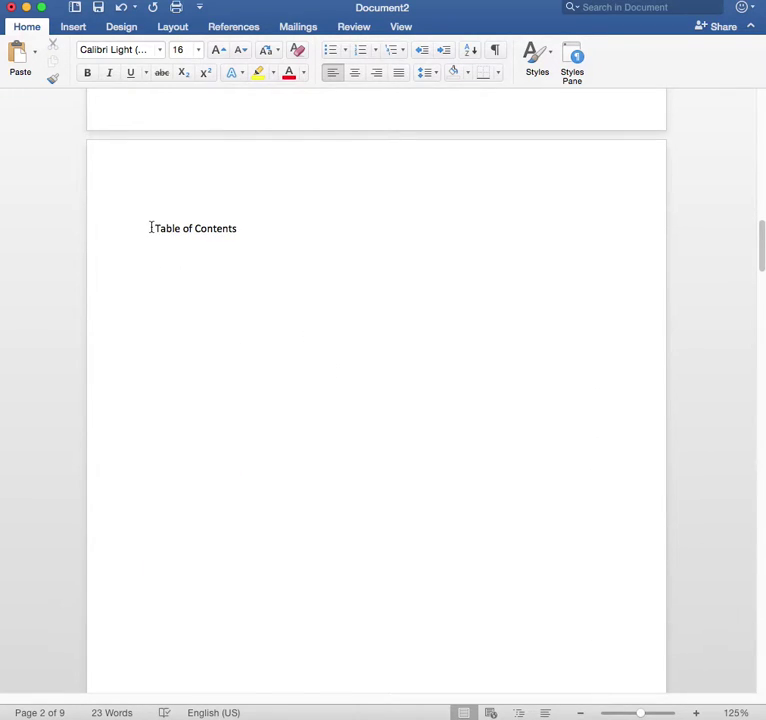
left_click(246, 271)
left_click(236, 29)
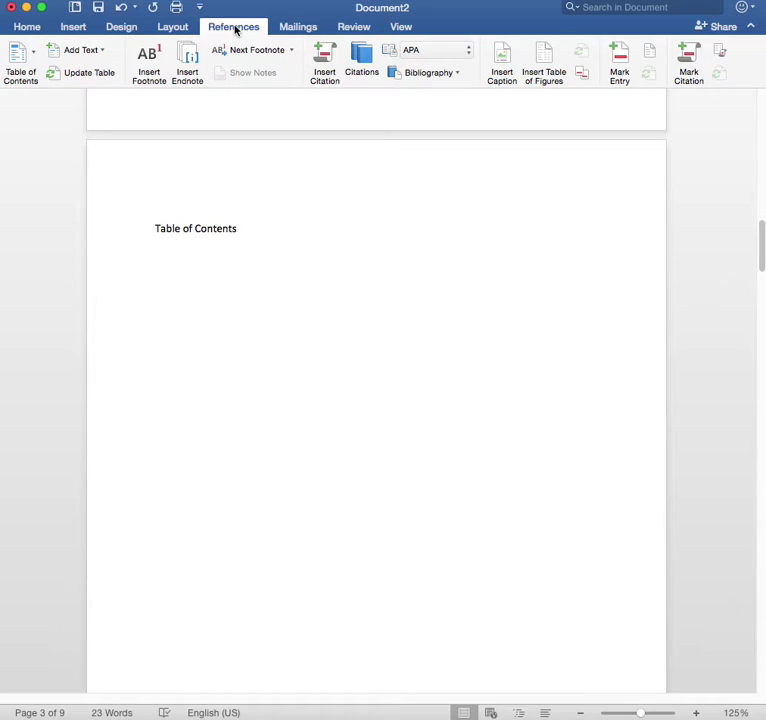
Insert a Classic automatic table of contents below the Table of Contents title.
left_click(37, 60)
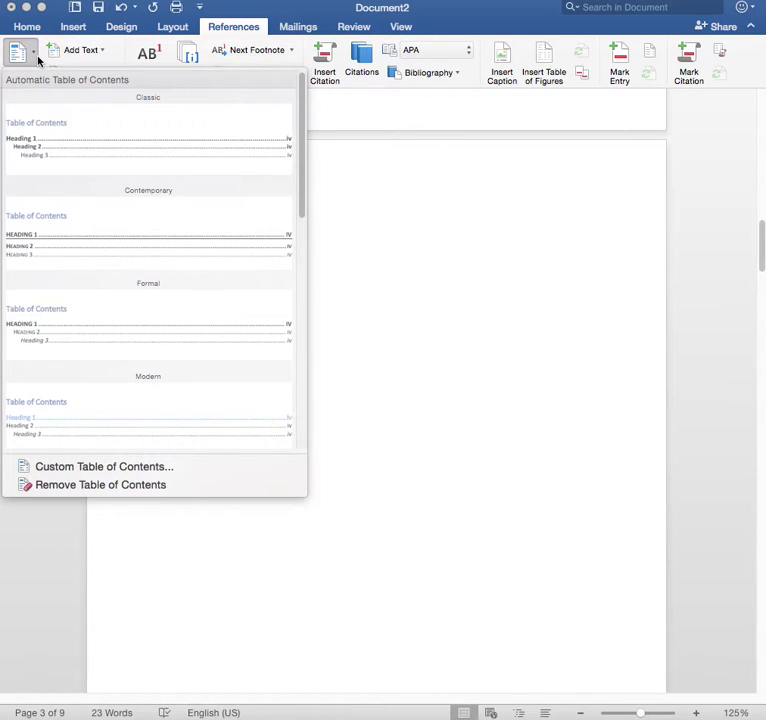
left_click(64, 142)
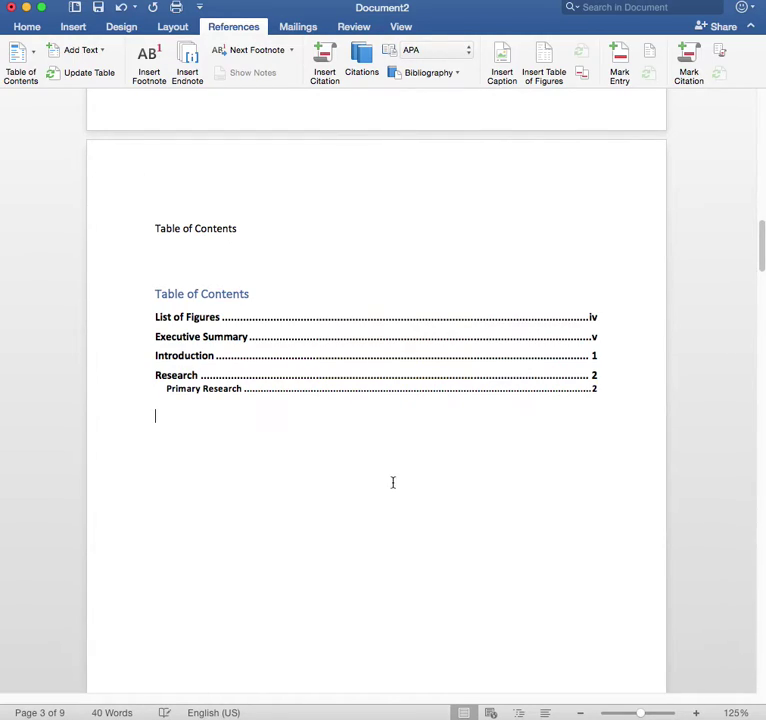
scroll(393, 483, "down", 10)
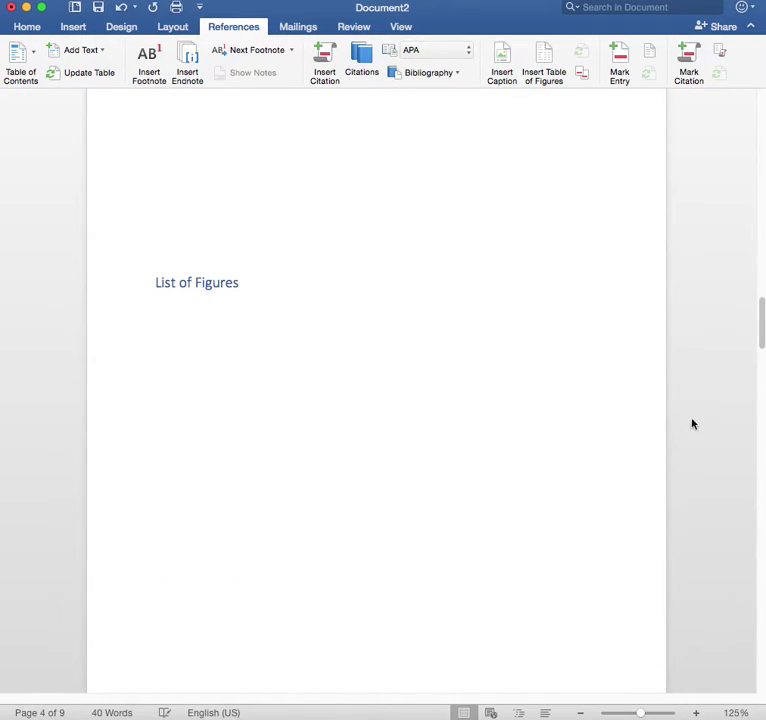
Insert blank lines before the Research heading to push it onto a later page.
scroll(762, 330, "down", 2)
left_click_drag(762, 330, 762, 564)
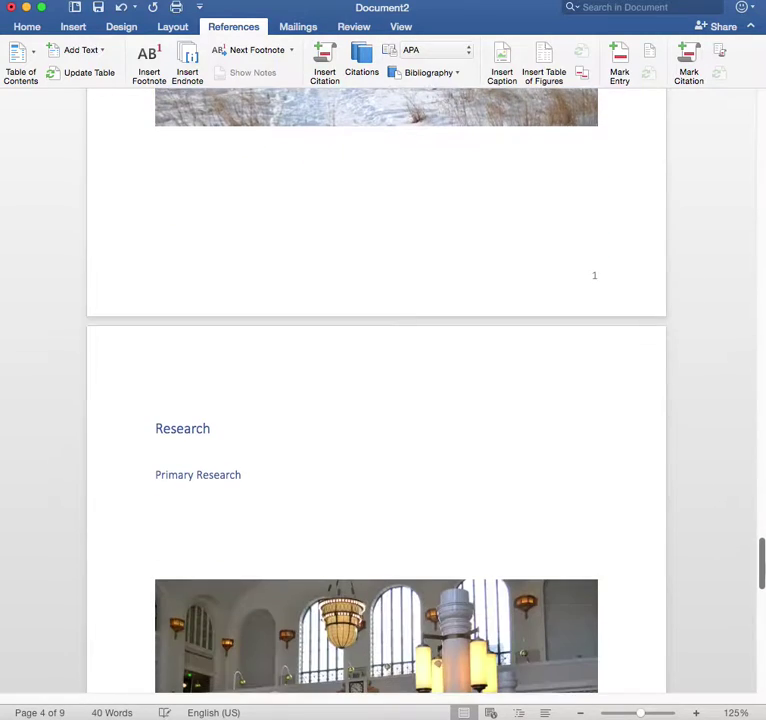
left_click(152, 430)
key("Return")
key("Return")
key("Return")
key("Return")
key("Return")
key("Return")
key("Return")
key("Return")
key("Return")
key("Return")
key("Return")
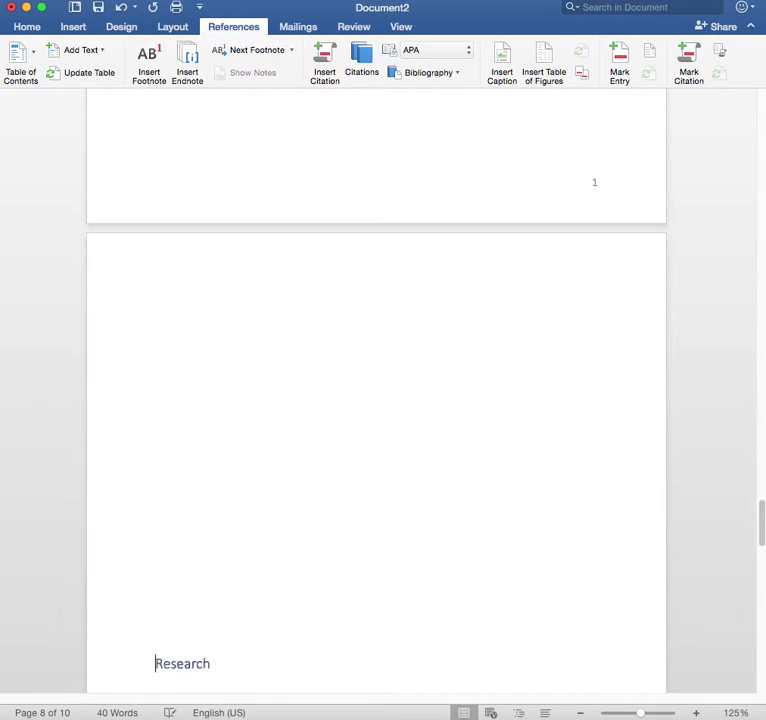
key("Return")
key("Return")
key("Return")
key("Return")
key("Return")
key("Return")
key("Return")
key("Return")
key("Return")
key("Return")
key("Return")
key("Return")
key("Return")
key("Return")
key("Return")
key("Return")
key("Return")
key("Return")
key("Return")
key("Return")
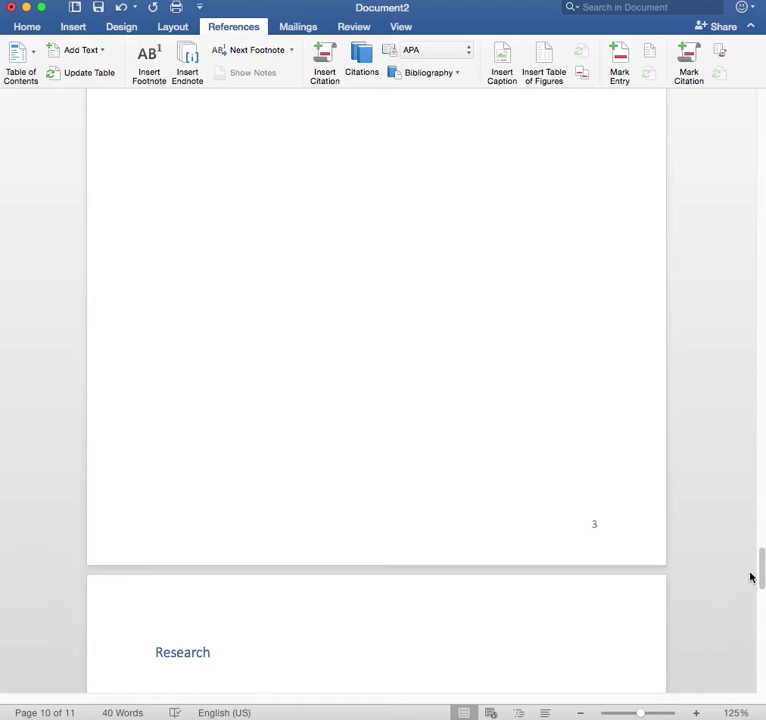
left_click_drag(760, 570, 732, 236)
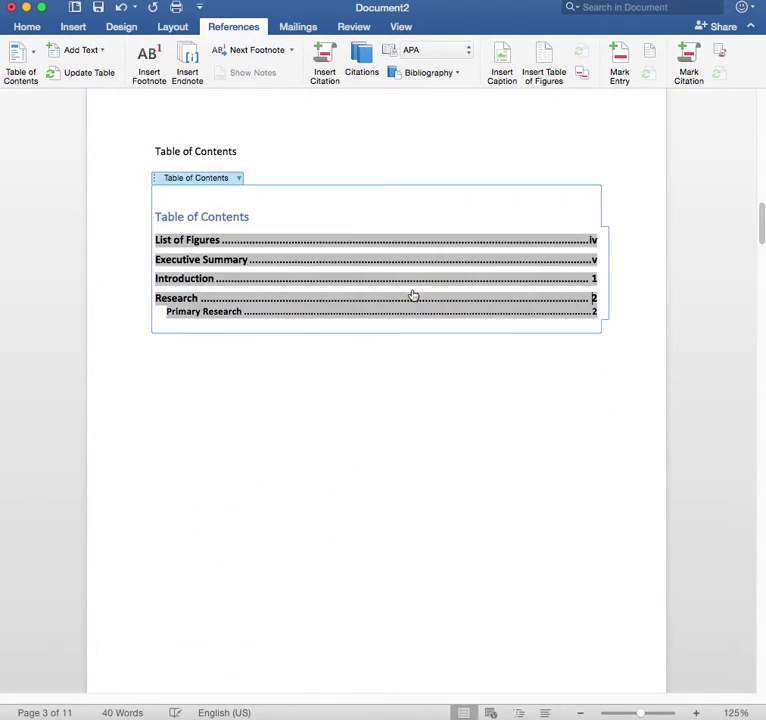
Follow the Research contents entry to its page, then return to the contents.
left_click(411, 292, "super")
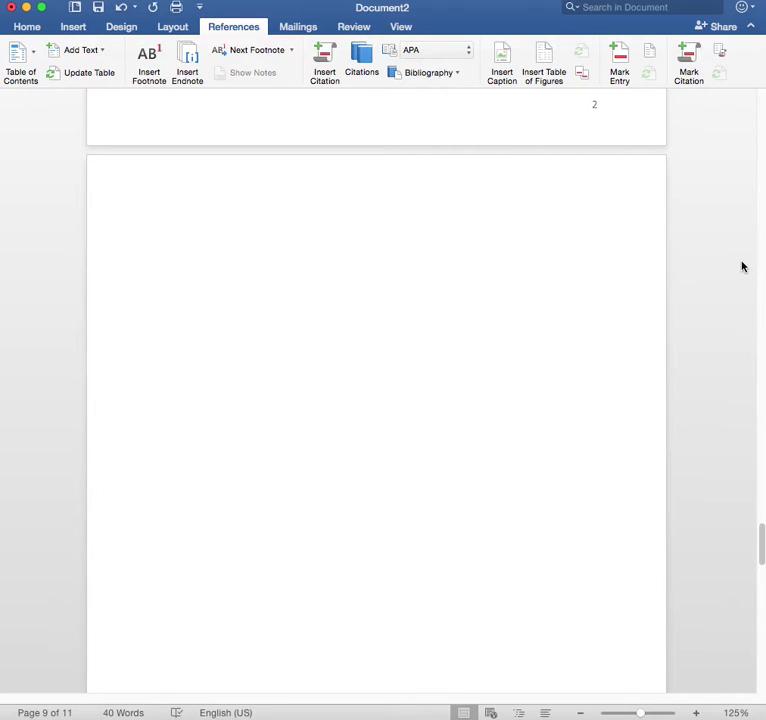
scroll(761, 250, "up", 15)
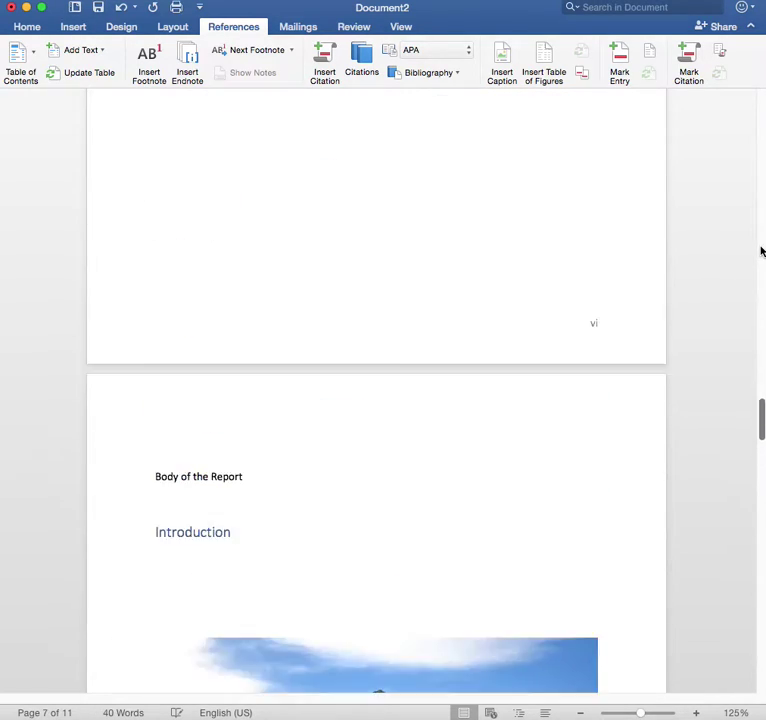
left_click_drag(761, 369, 759, 197)
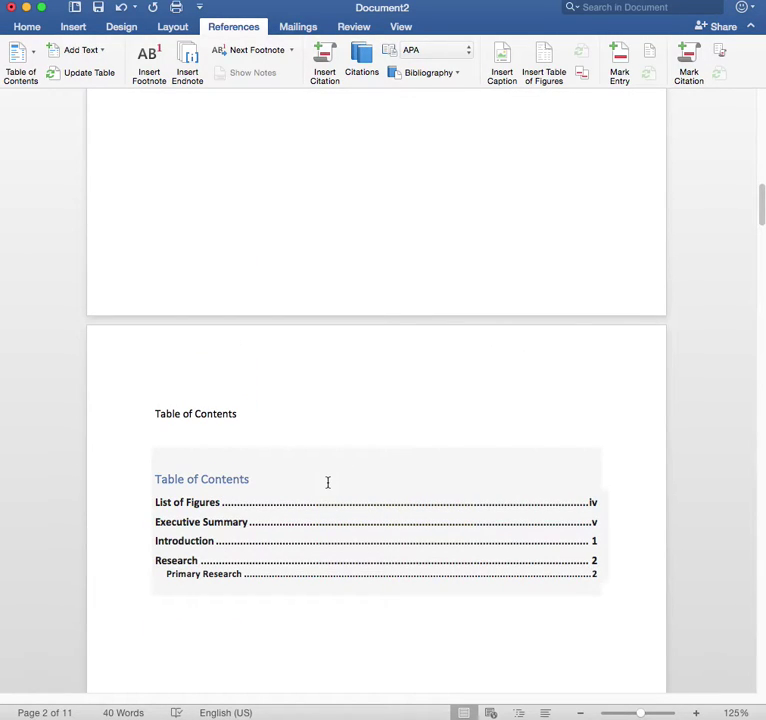
Update the entire table of contents so Research and Primary Research show page 4.
left_click(327, 482)
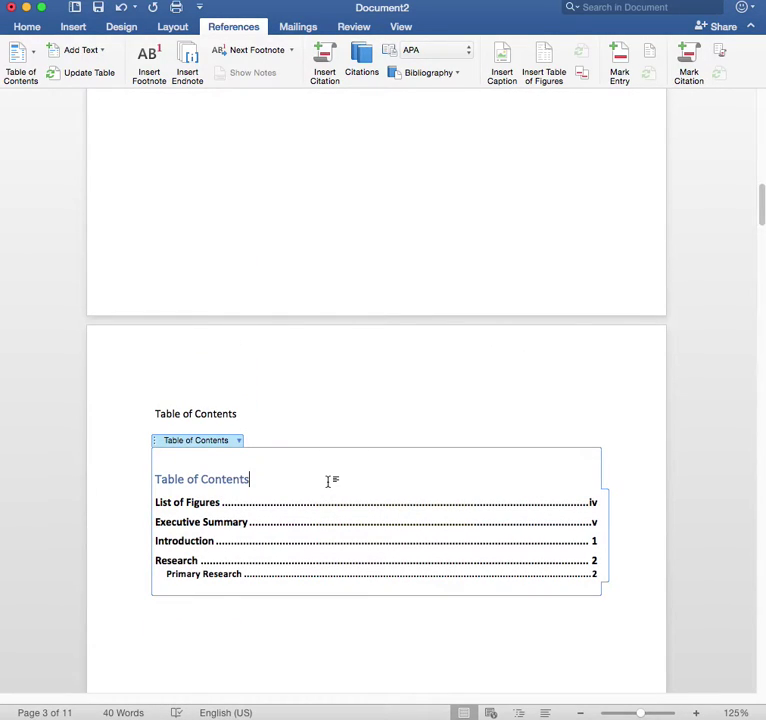
left_click(239, 444)
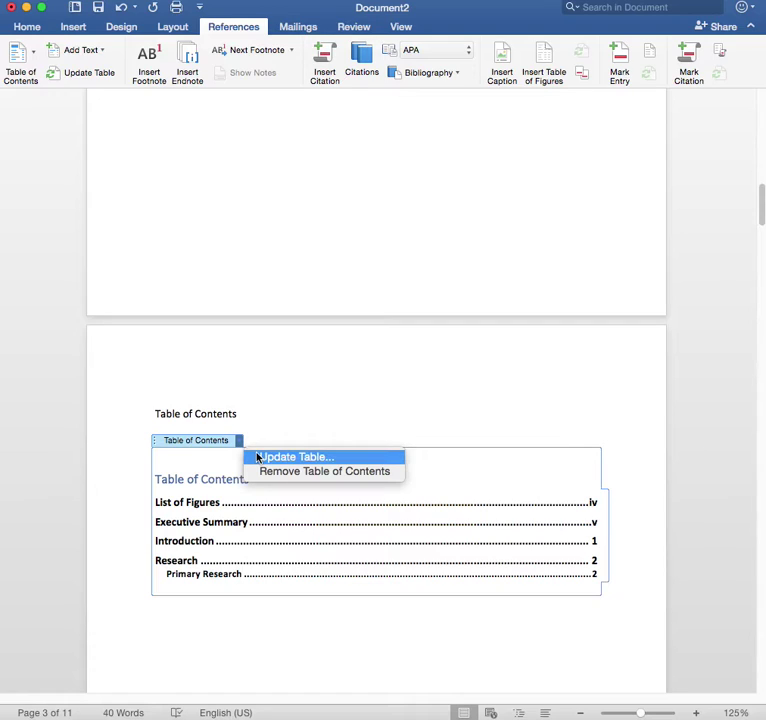
left_click(258, 457)
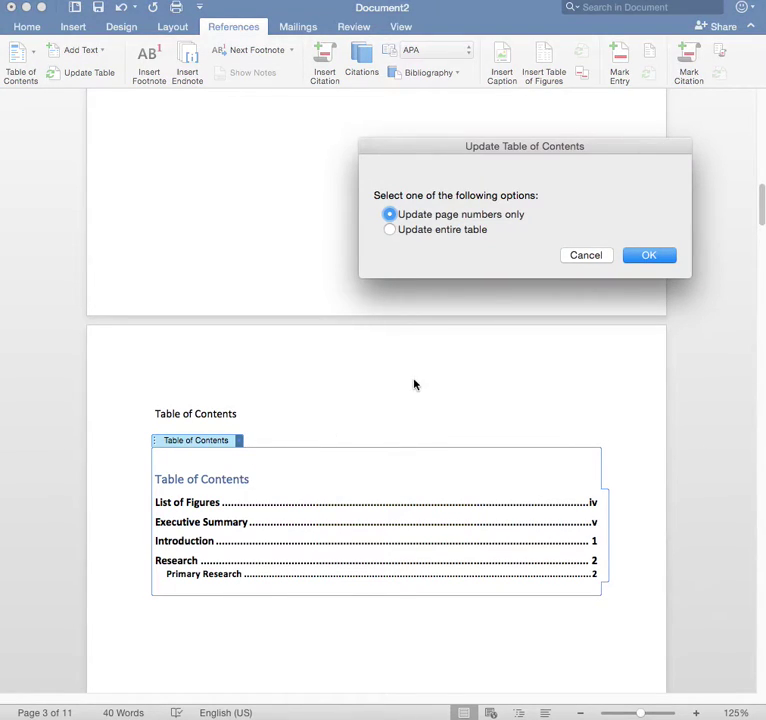
left_click(399, 230)
left_click(670, 256)
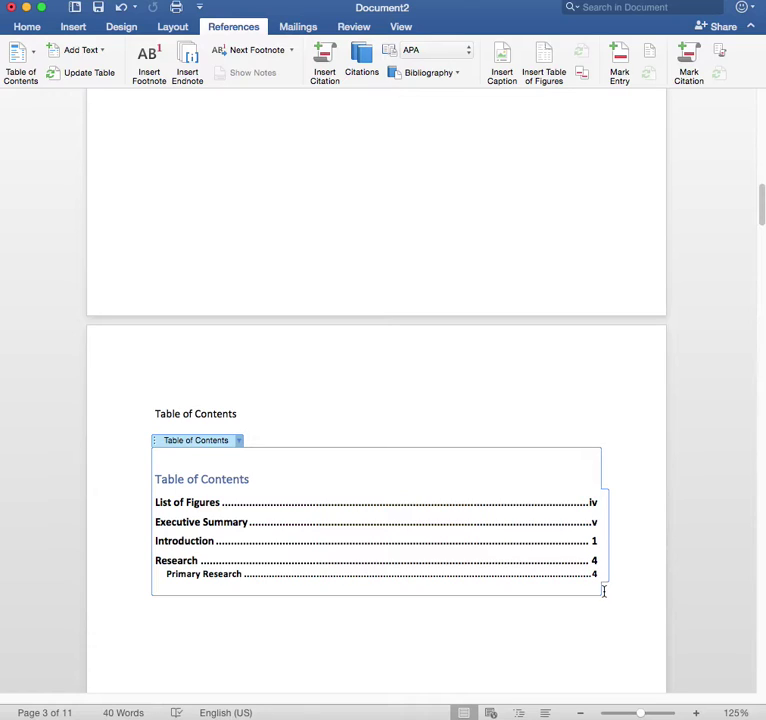
left_click(516, 617)
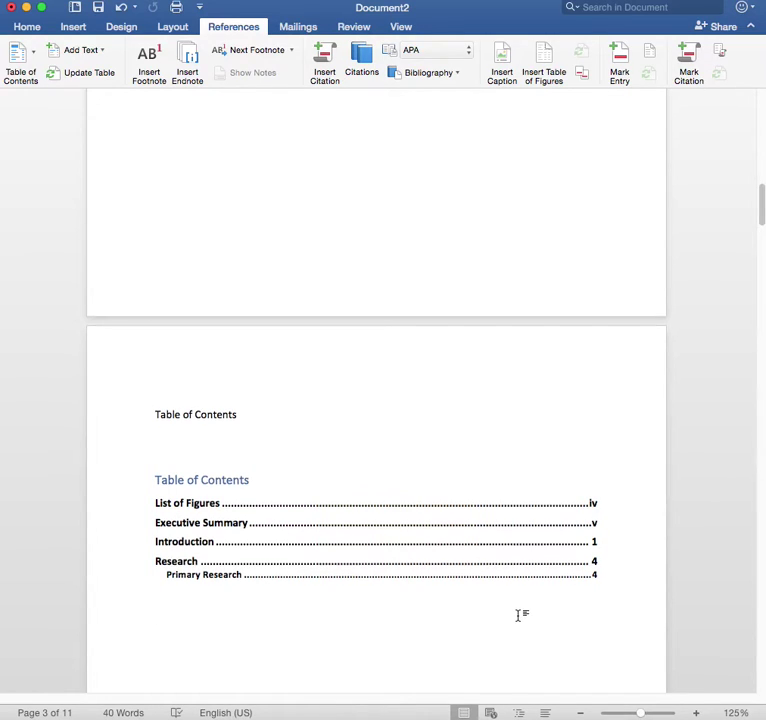
Delete the blank lines above the List of Figures heading, reducing the document to 10 pages.
scroll(517, 616, "down", 1)
scroll(517, 616, "down", 10)
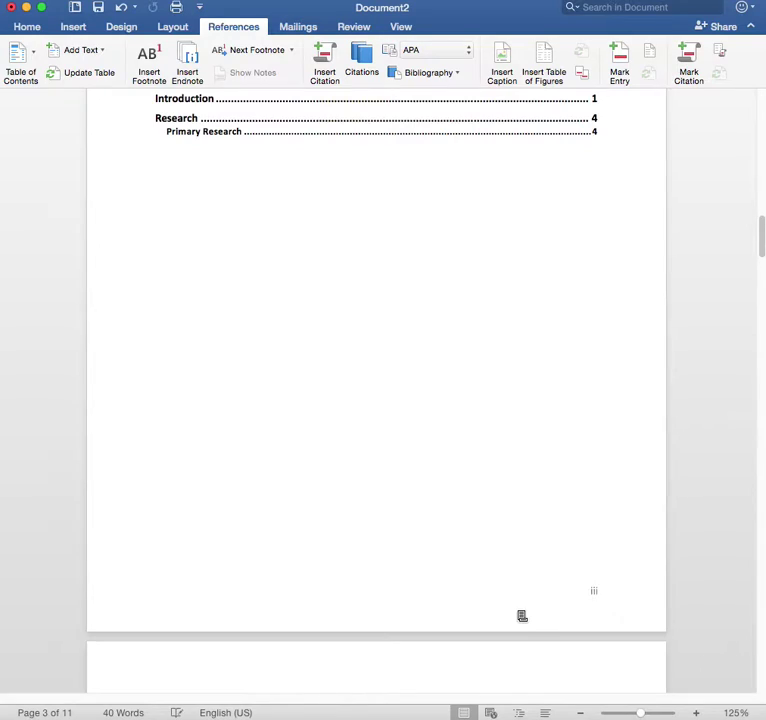
scroll(517, 611, "down", 2)
scroll(517, 611, "down", 1)
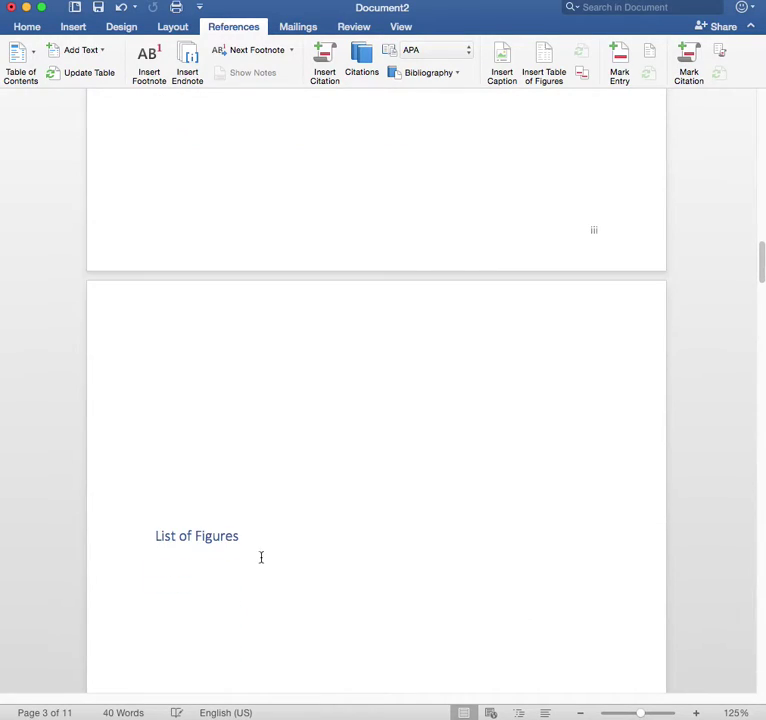
left_click(157, 536)
key("BackSpace")
key("BackSpace")
key("BackSpace")
key("BackSpace")
key("BackSpace")
key("BackSpace")
key("BackSpace")
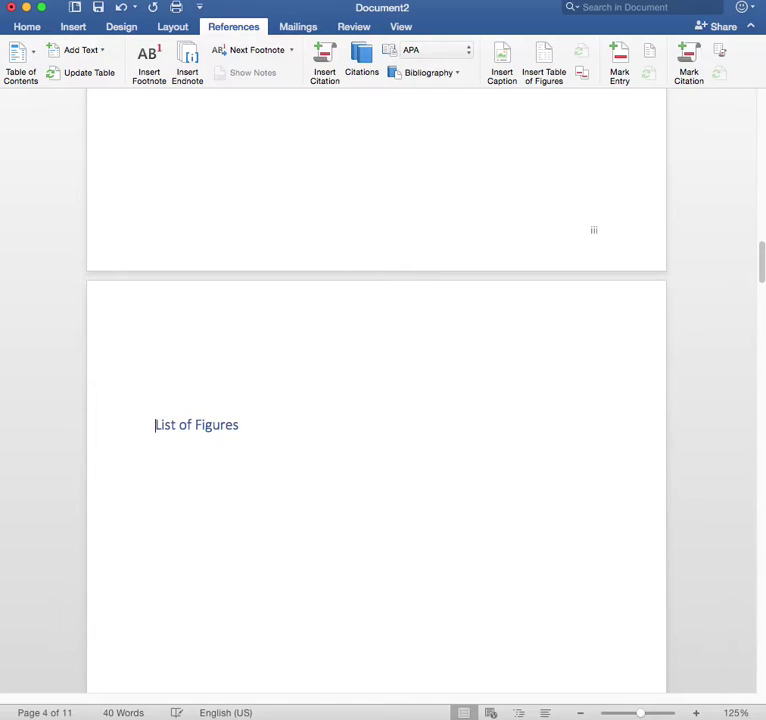
key("BackSpace")
key("BackSpace")
key("BackSpace")
key("BackSpace")
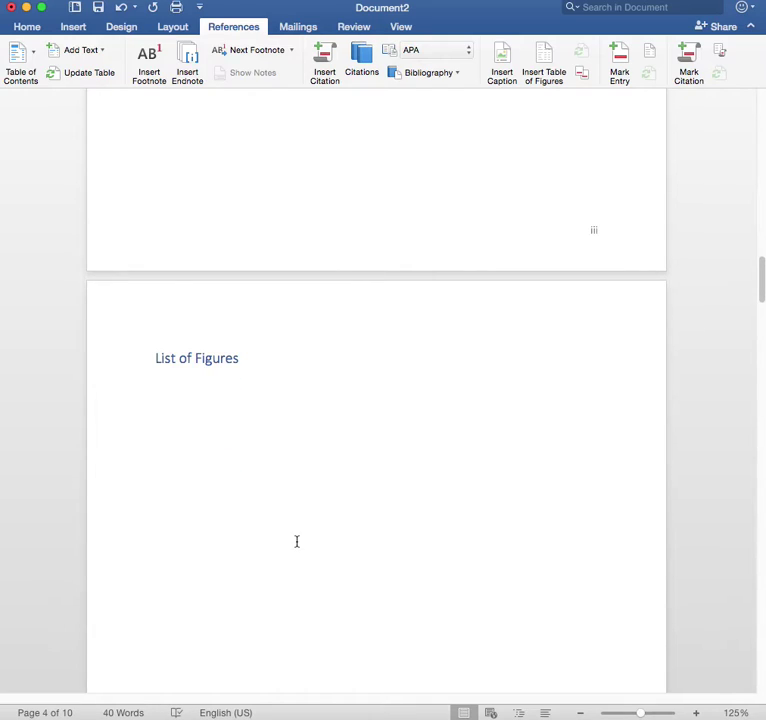
key("Left")
key("Right")
scroll(333, 557, "down", 10)
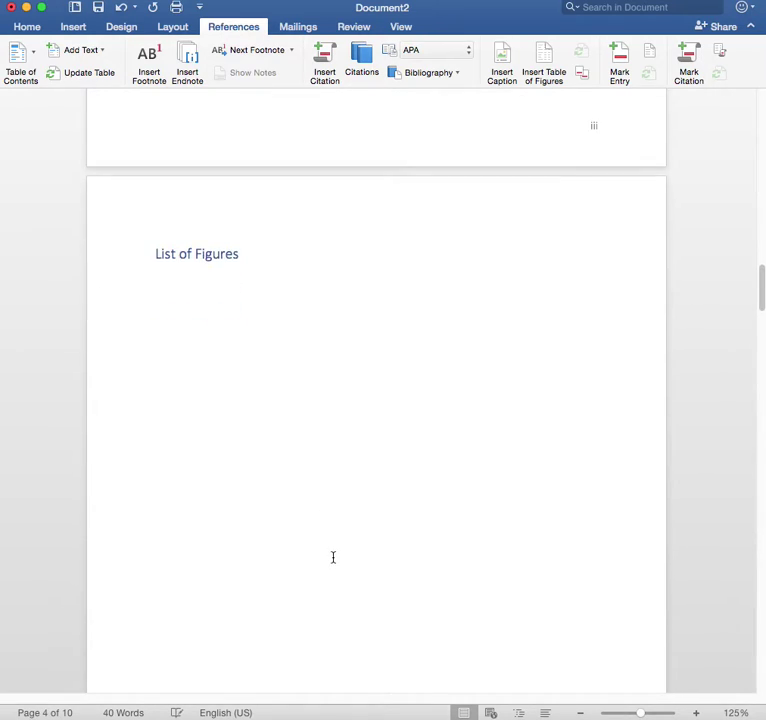
scroll(331, 563, "down", 12)
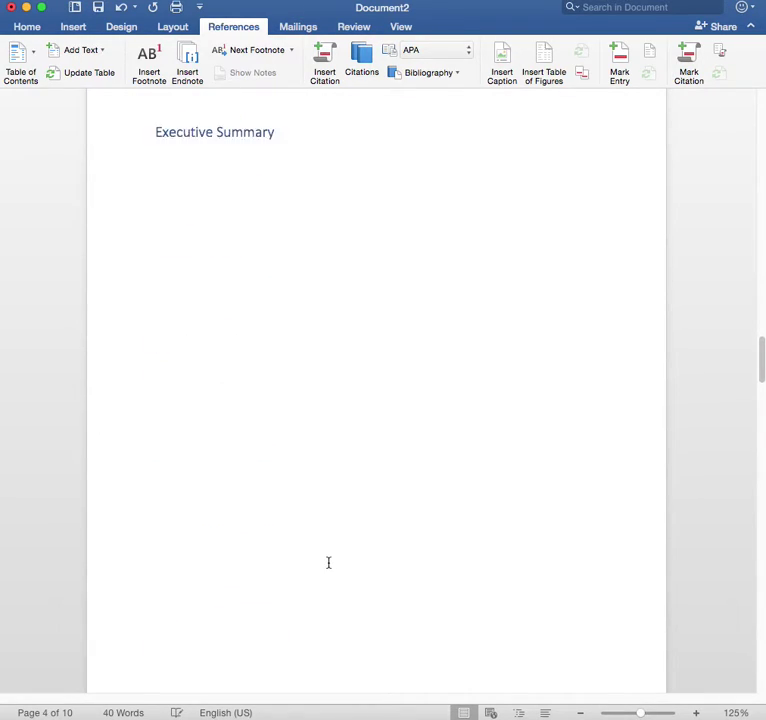
scroll(328, 568, "down", 5)
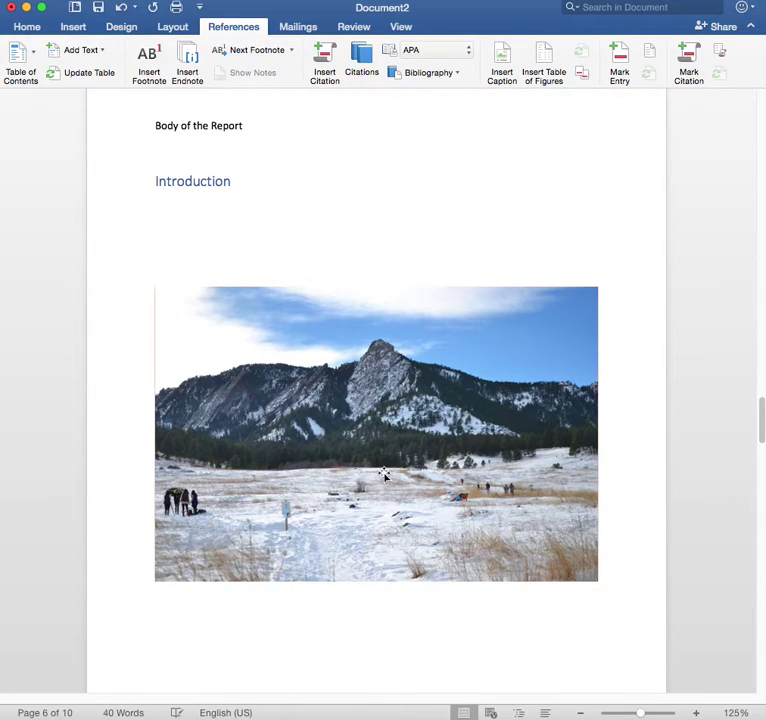
Caption the mountain photo 'Figure 1 Colorado Mountain. Source:' followed by the photographer's name.
left_click(385, 476)
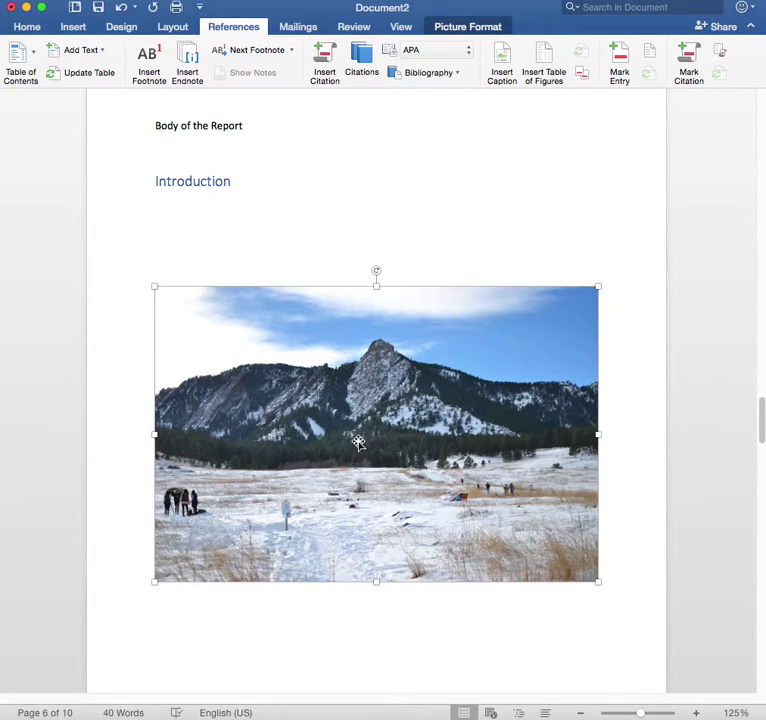
right_click(358, 442)
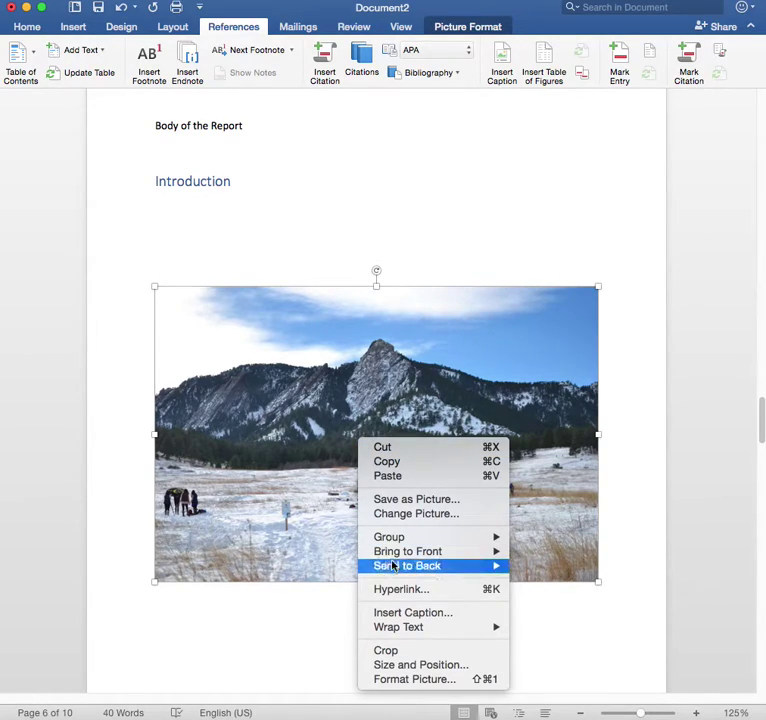
left_click(395, 613)
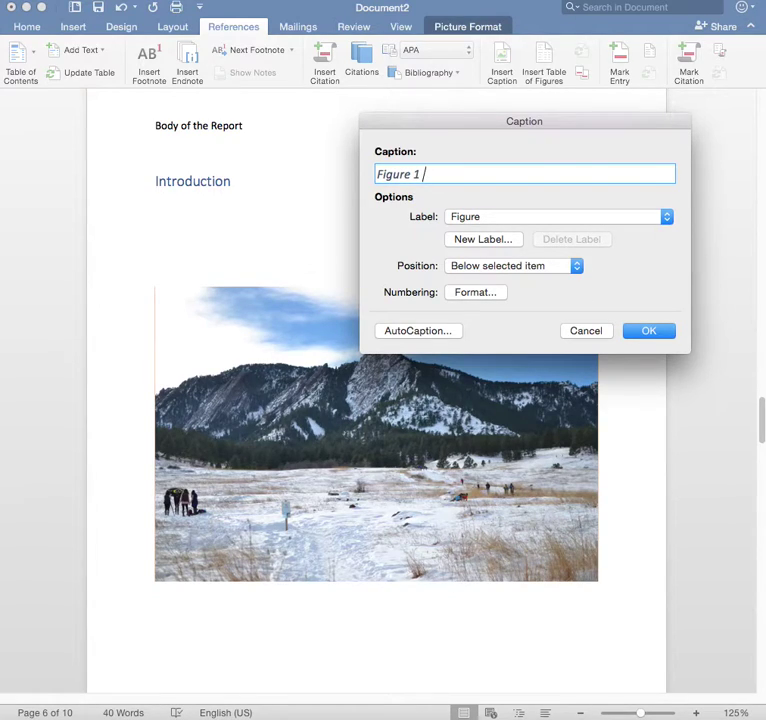
type("Colorado Mountain")
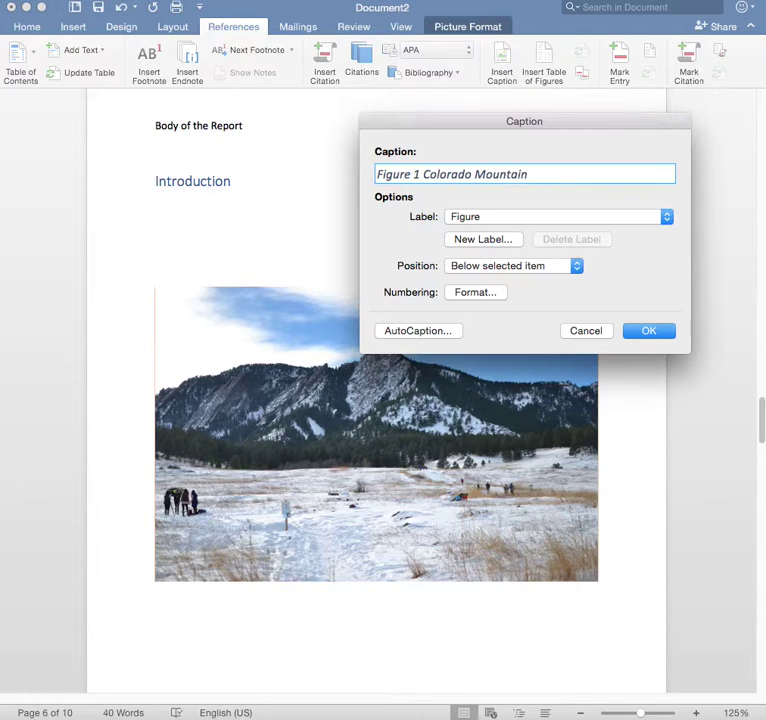
type(". Source: Julie Vick")
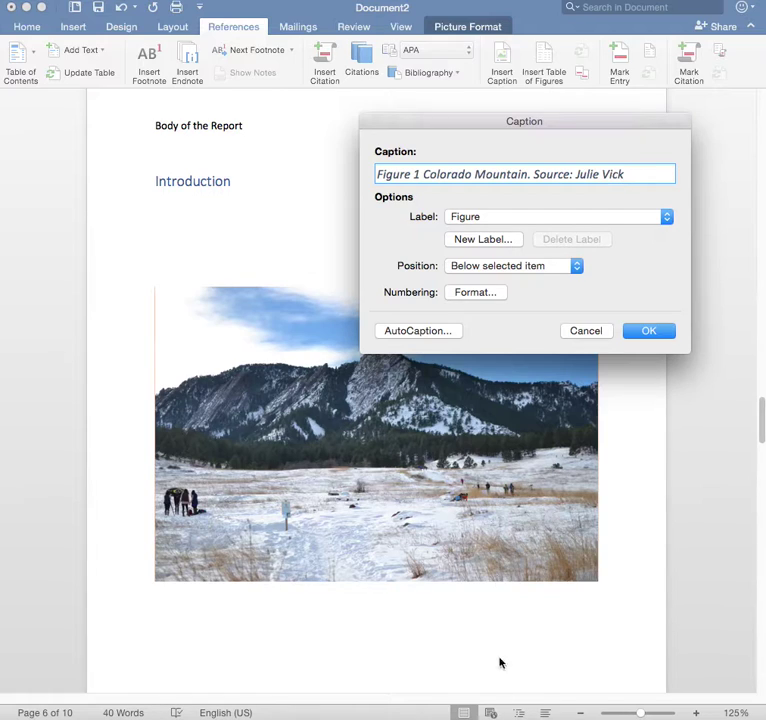
left_click(648, 333)
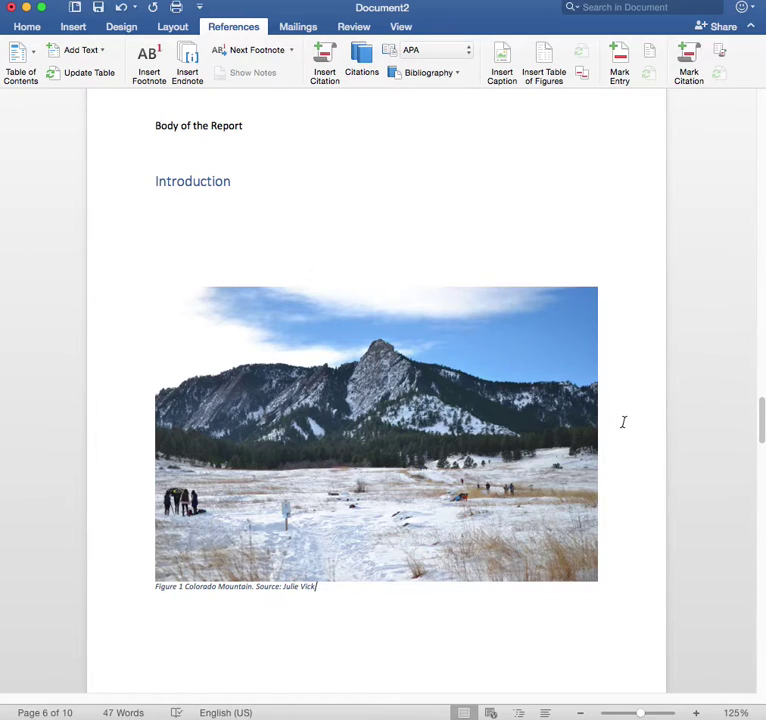
Add the caption 'Figure 2 Union Station Denver' to the Union Station photo.
scroll(622, 421, "down", 5)
scroll(622, 414, "down", 10)
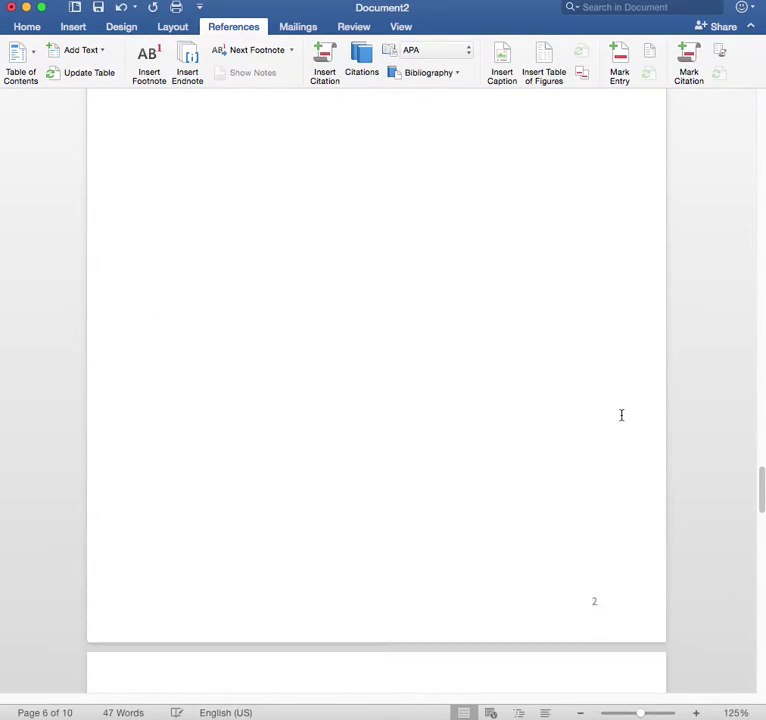
left_click_drag(761, 497, 761, 599)
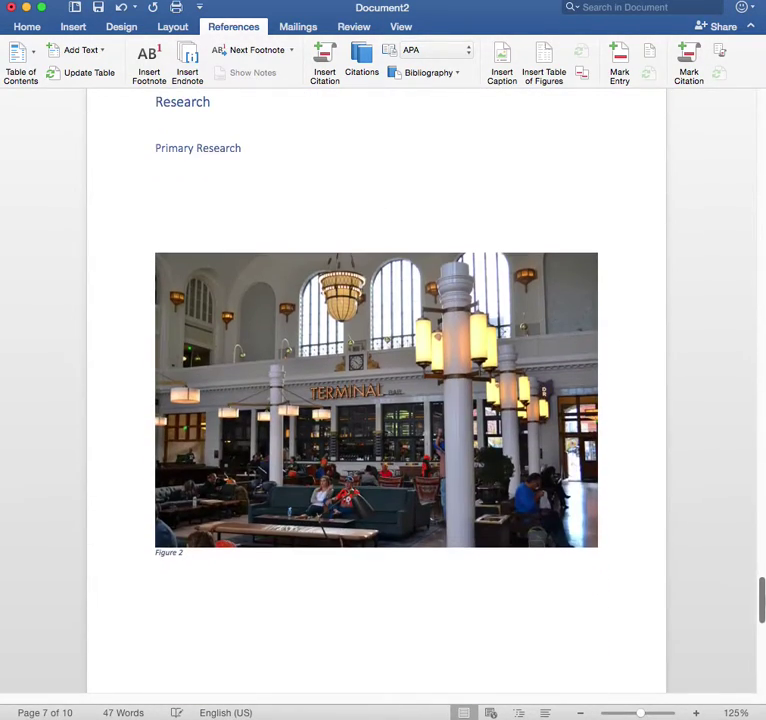
left_click(541, 405)
right_click(541, 405)
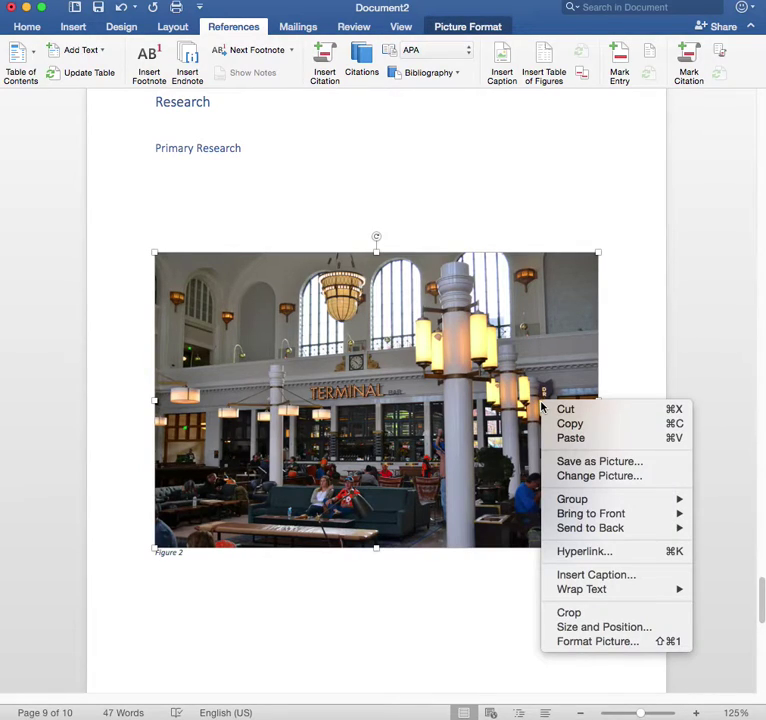
left_click(592, 576)
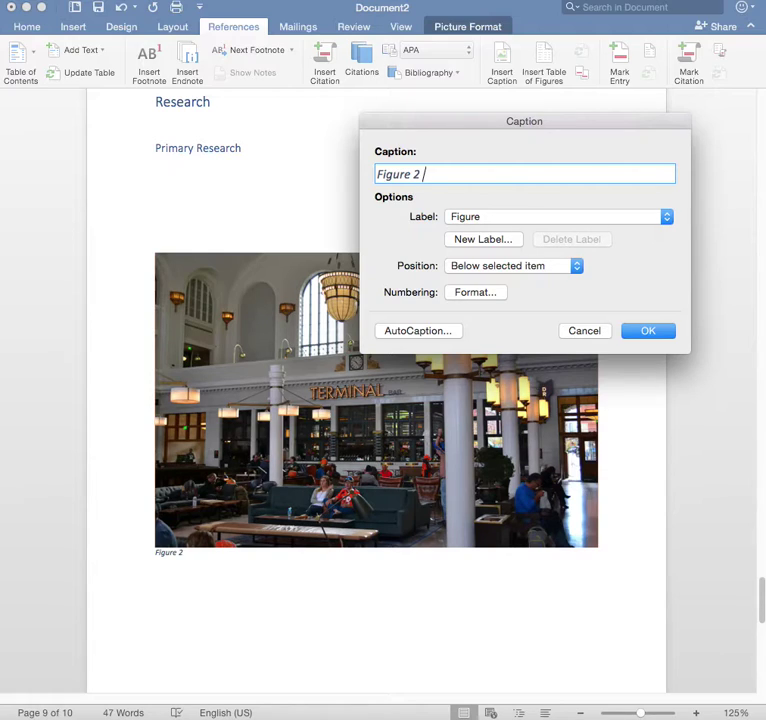
type("Union Statio")
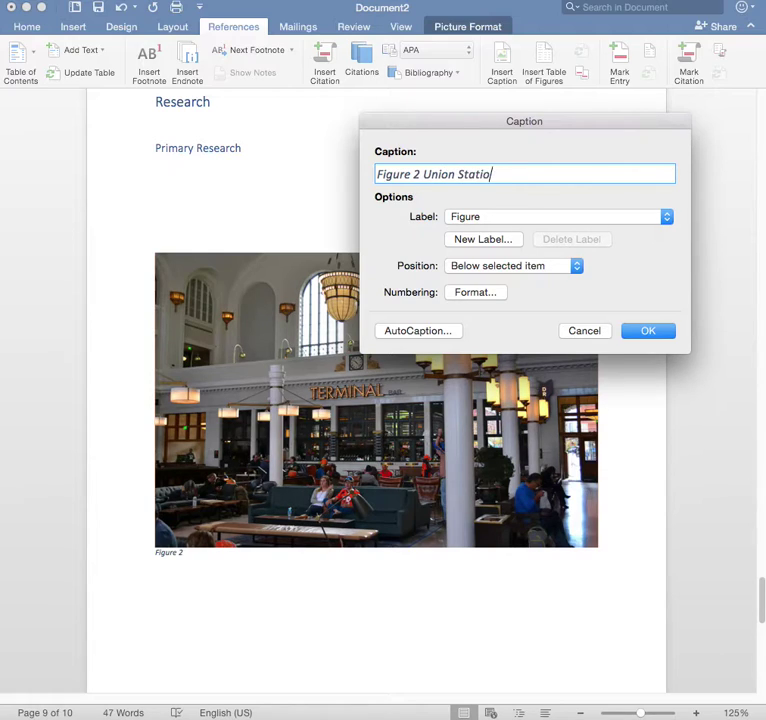
type("n Denver")
left_click(646, 333)
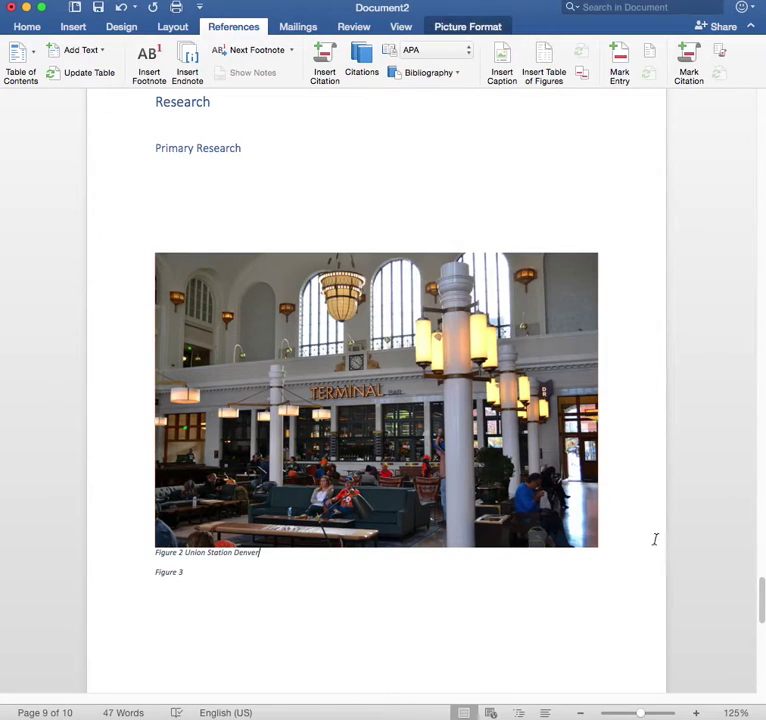
Insert a table of figures under the List of Figures heading using the Figure caption label.
left_click_drag(761, 598, 762, 291)
left_click(205, 314)
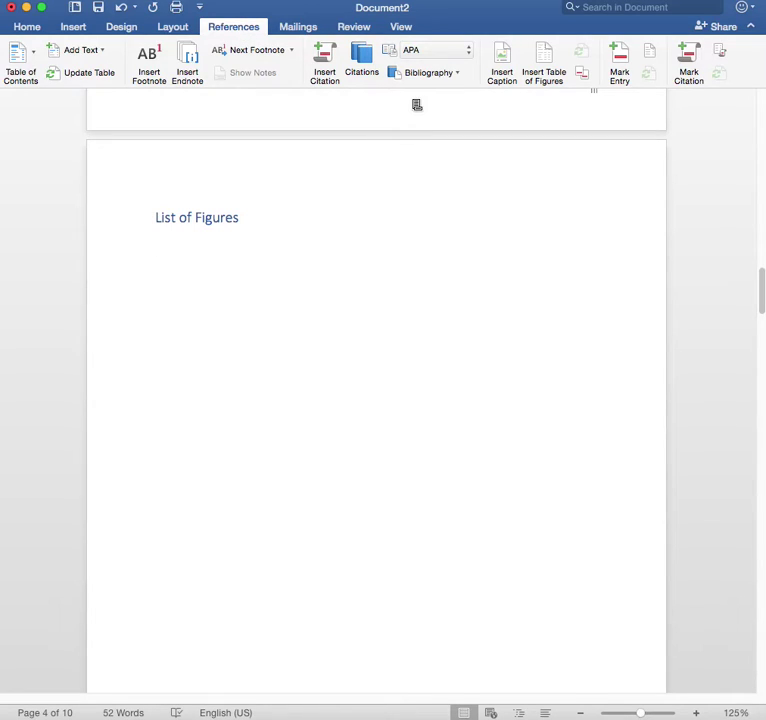
left_click(544, 60)
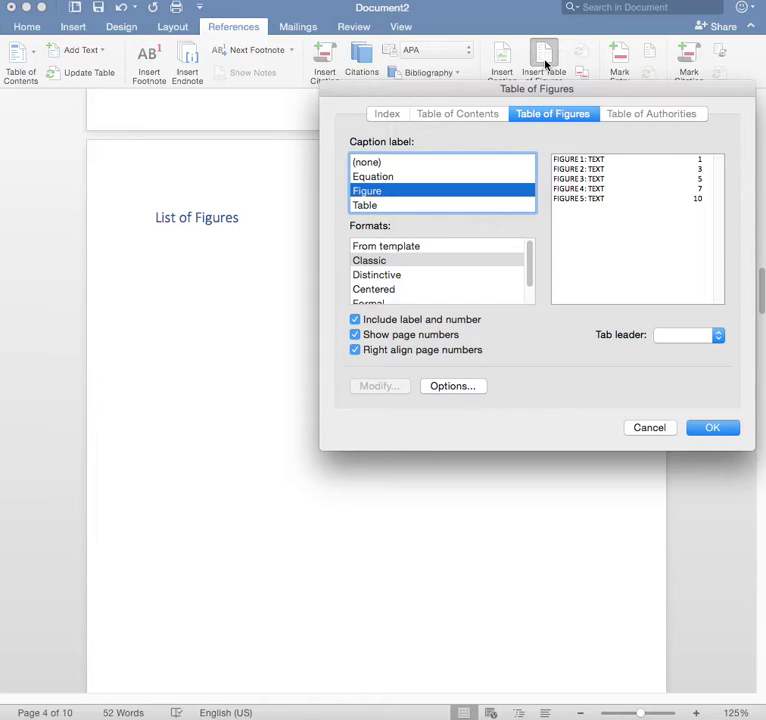
left_click(729, 430)
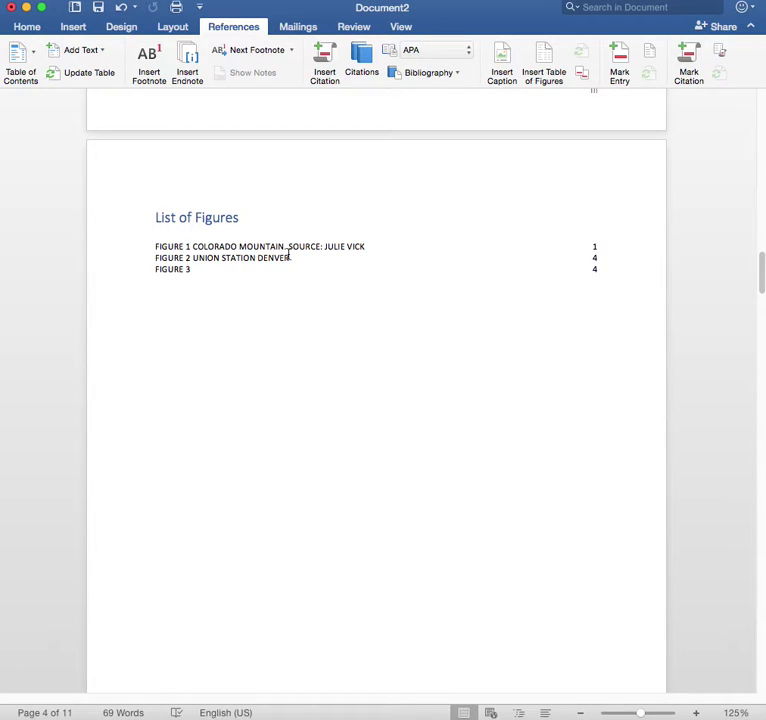
scroll(311, 274, "down", 10)
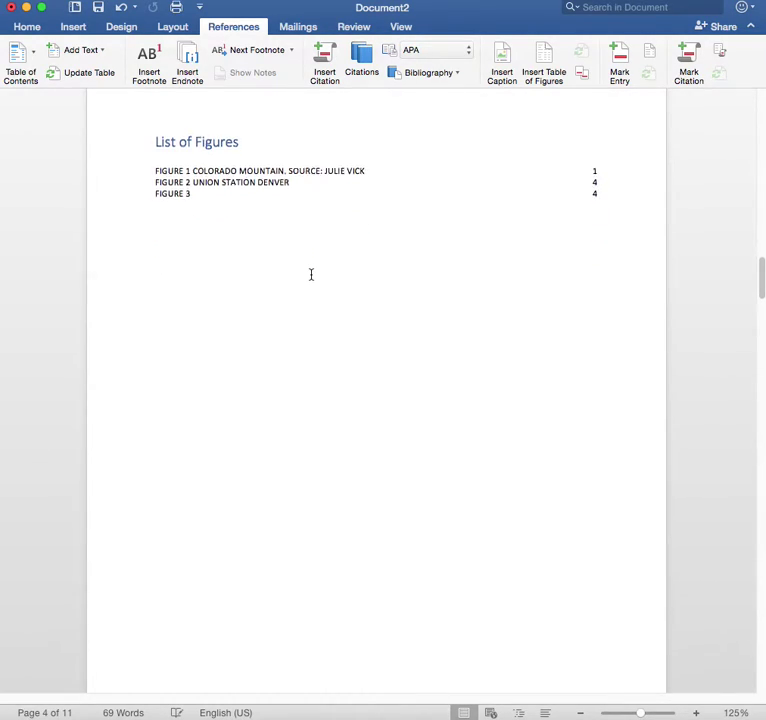
scroll(332, 299, "down", 2)
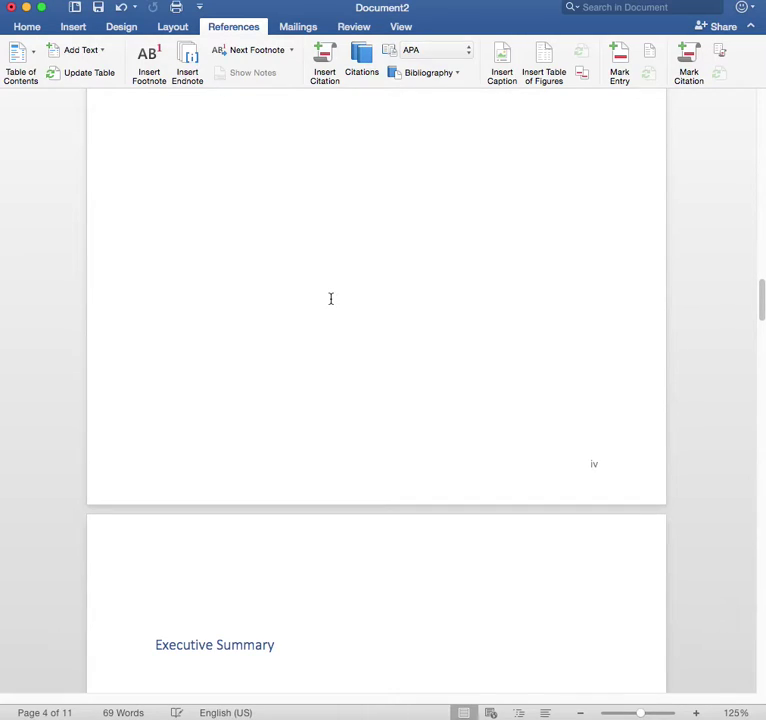